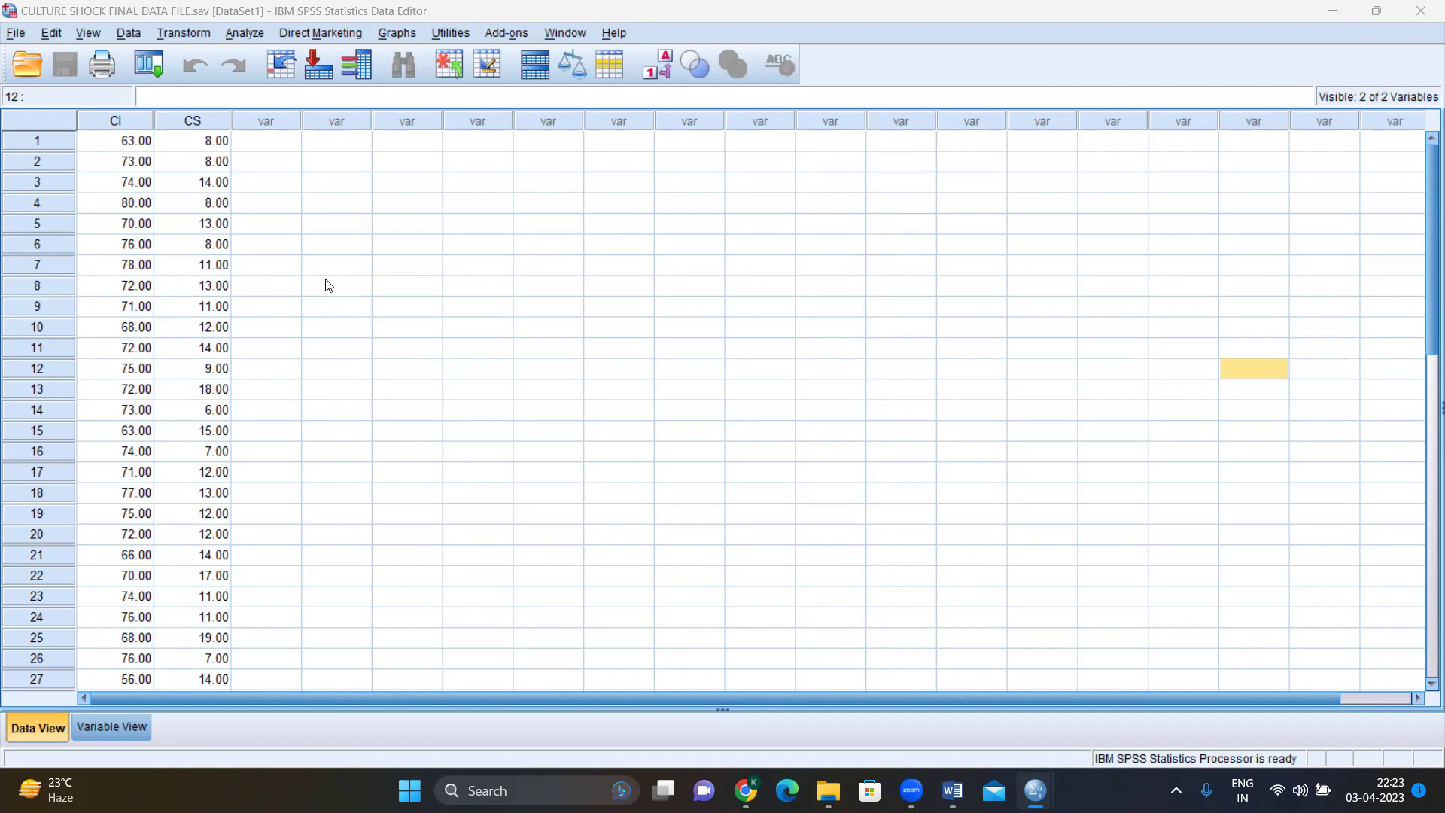
# Step: Select the CI and CS data columns, then clear the column selection
pyautogui.click(128, 122)
pyautogui.click(182, 124)
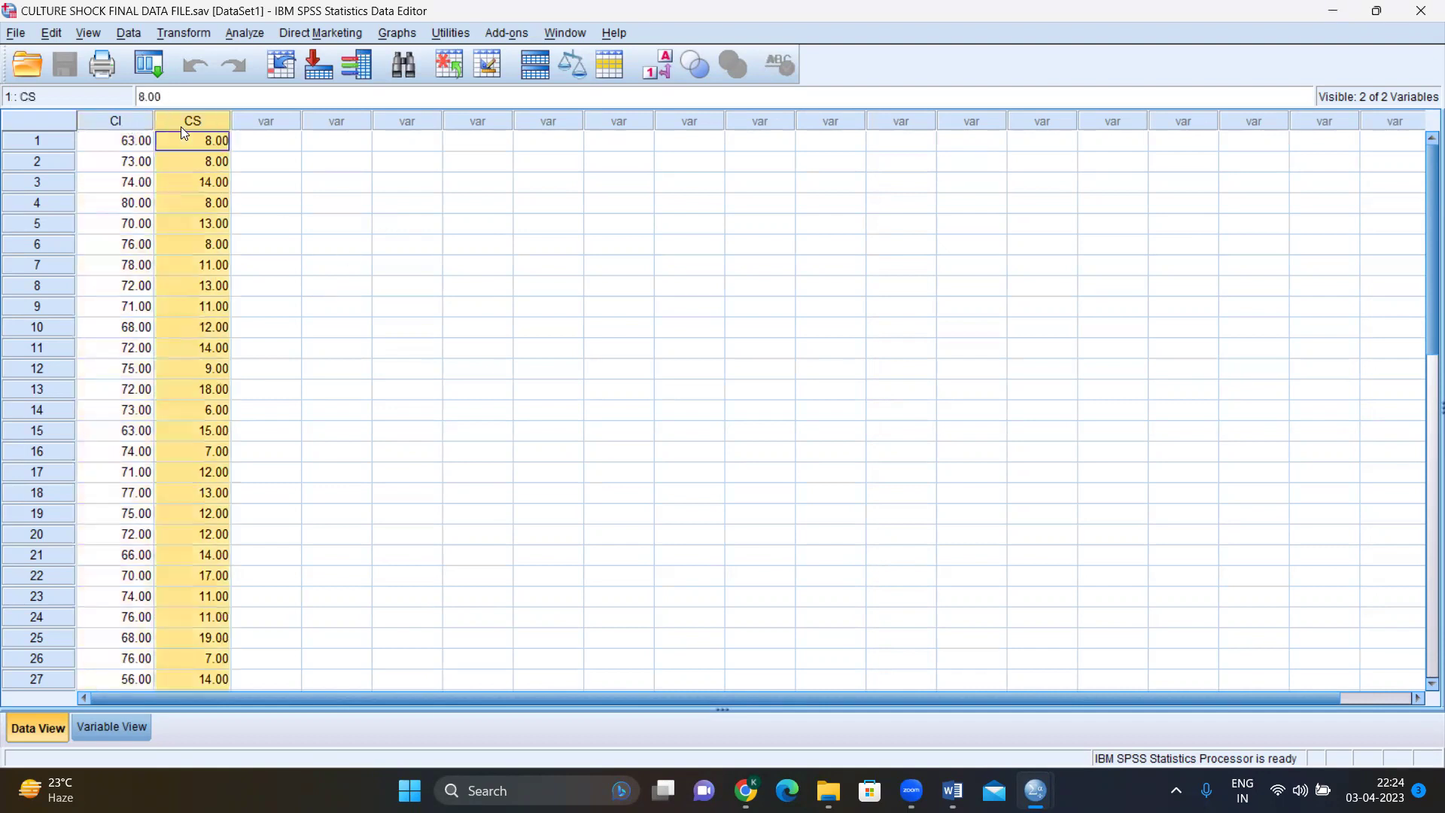
pyautogui.click(131, 126)
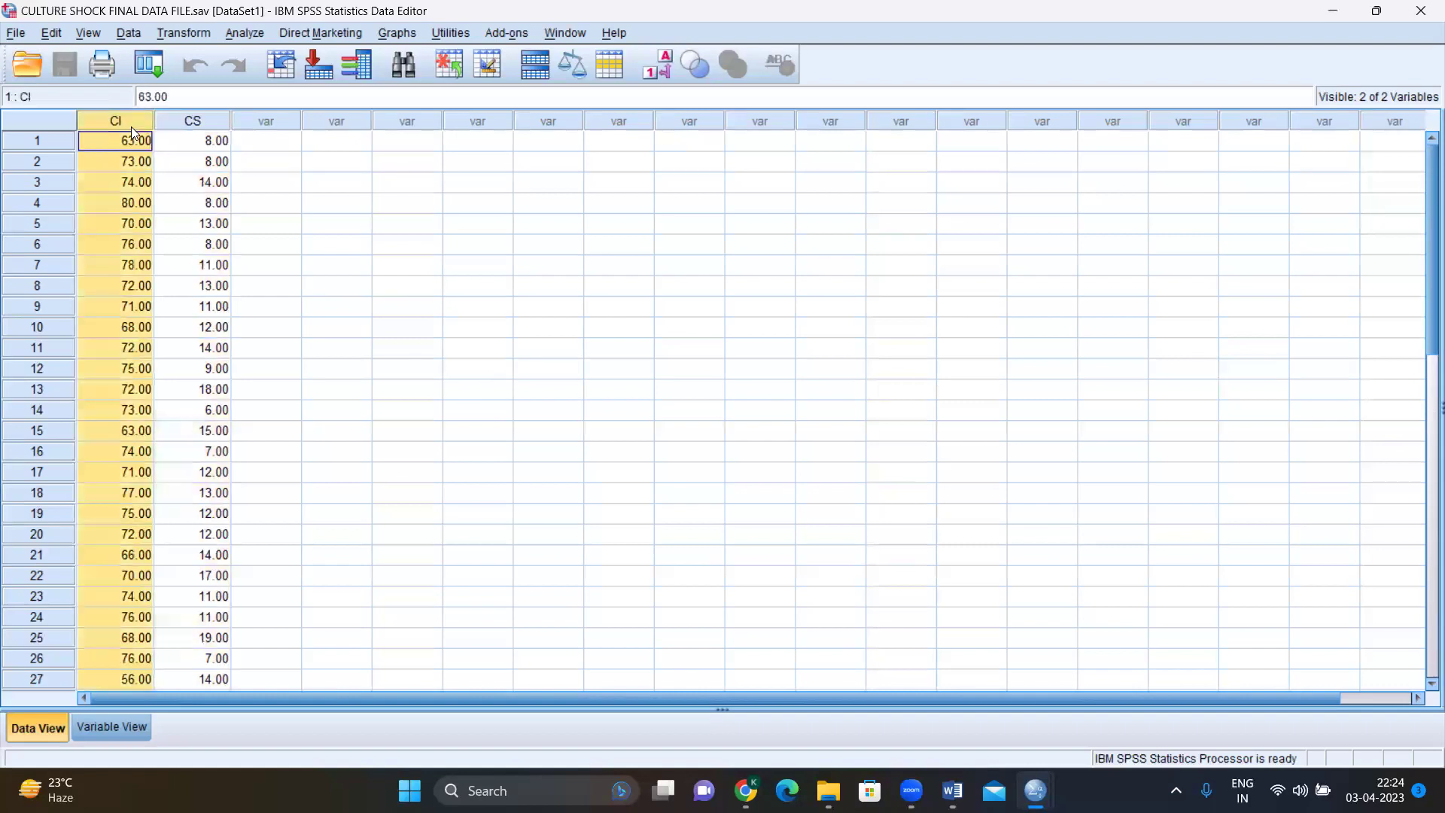
pyautogui.click(182, 122)
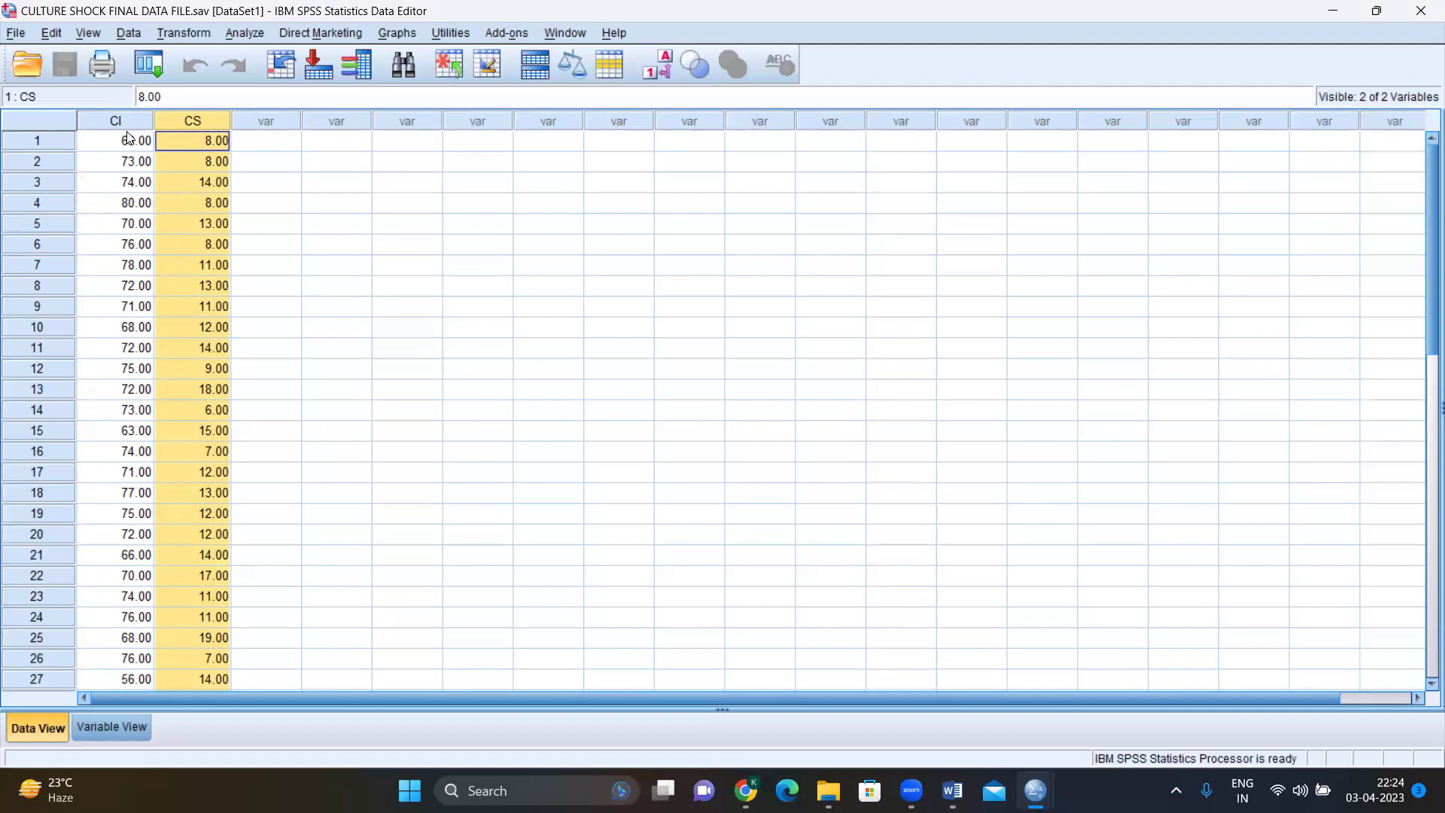
pyautogui.click(410, 207)
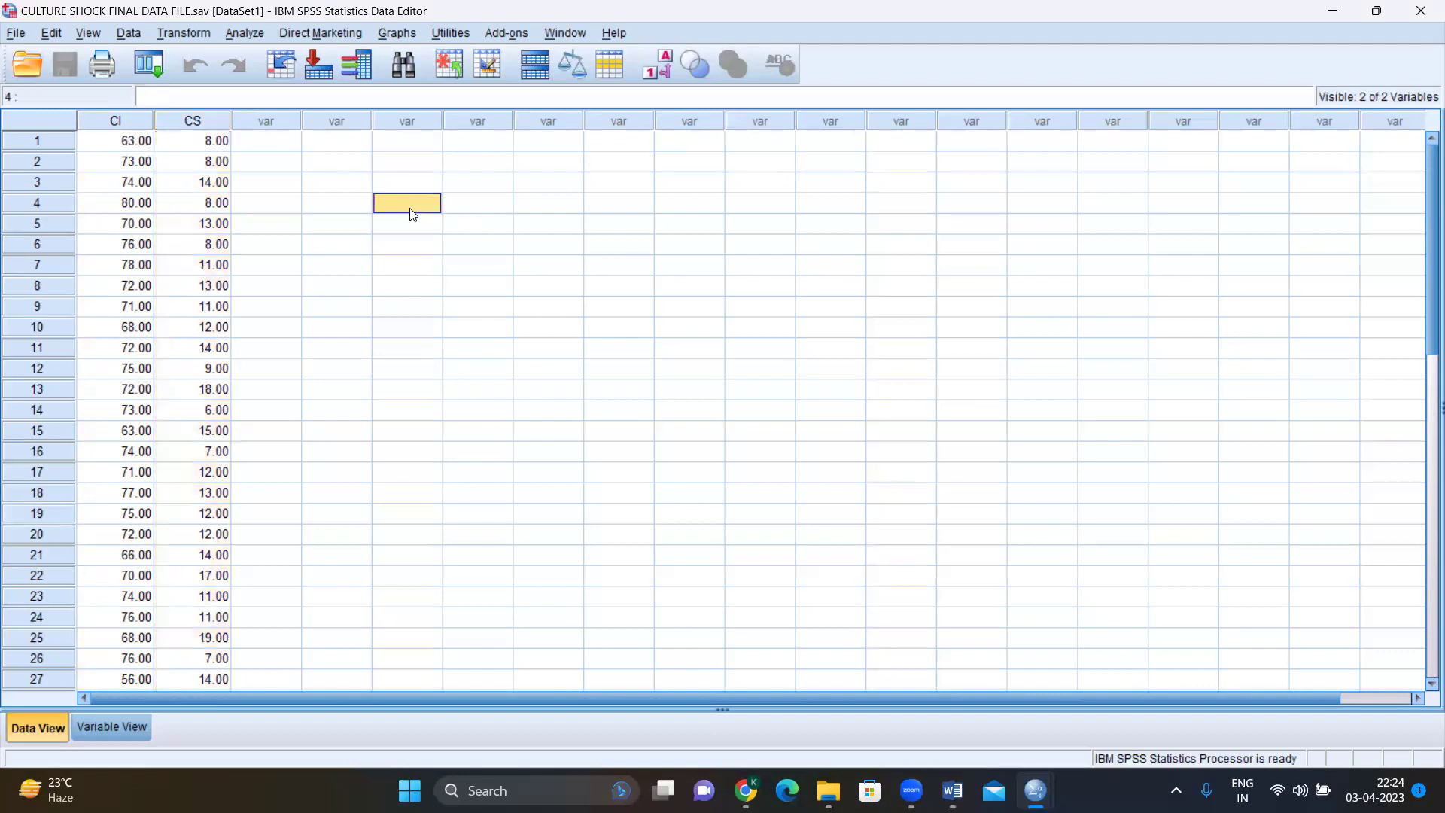
# Step: Open the Scatter/Dot dialog from Graphs > Legacy Dialogs
pyautogui.click(398, 34)
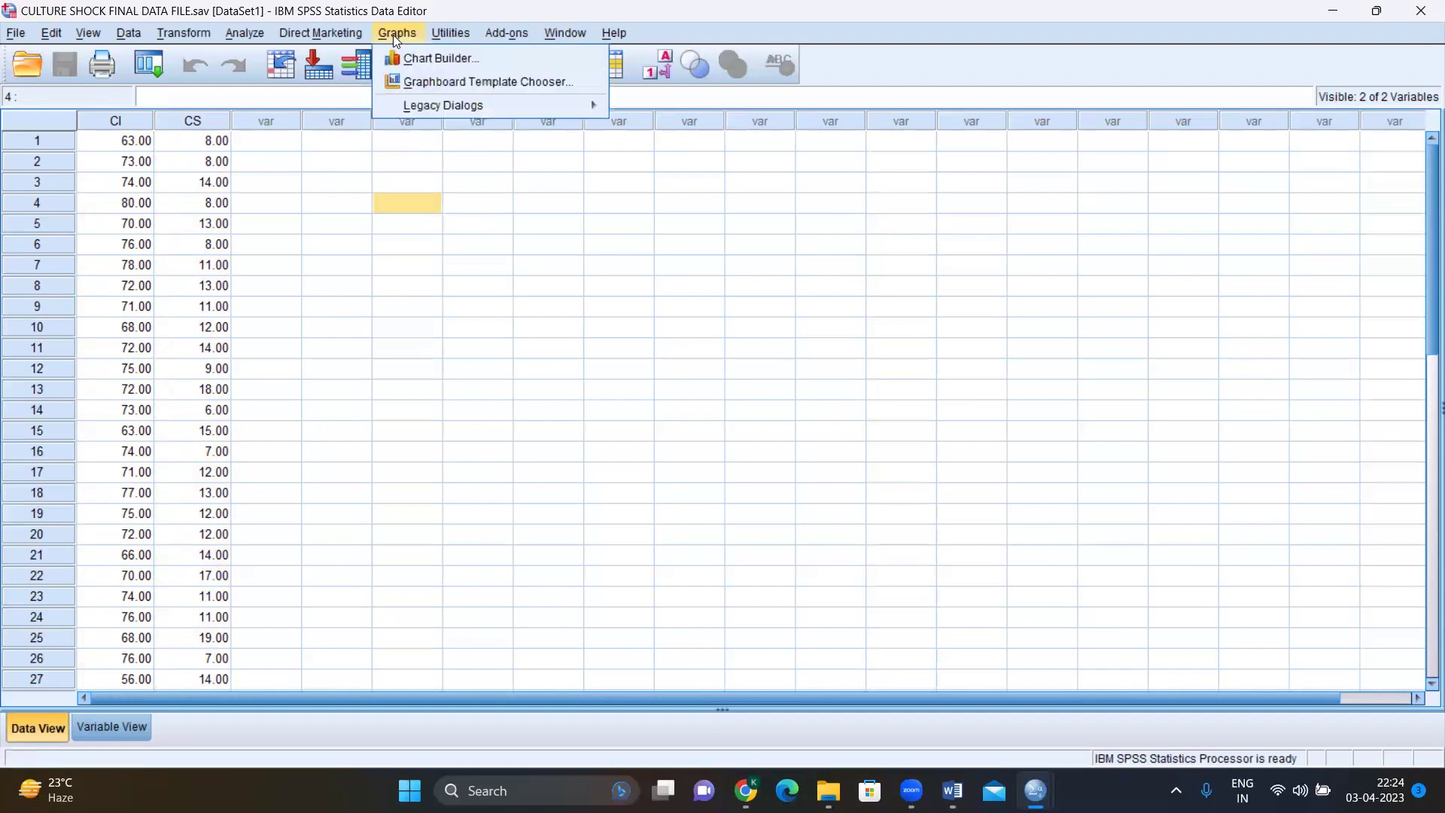
pyautogui.moveTo(561, 106)
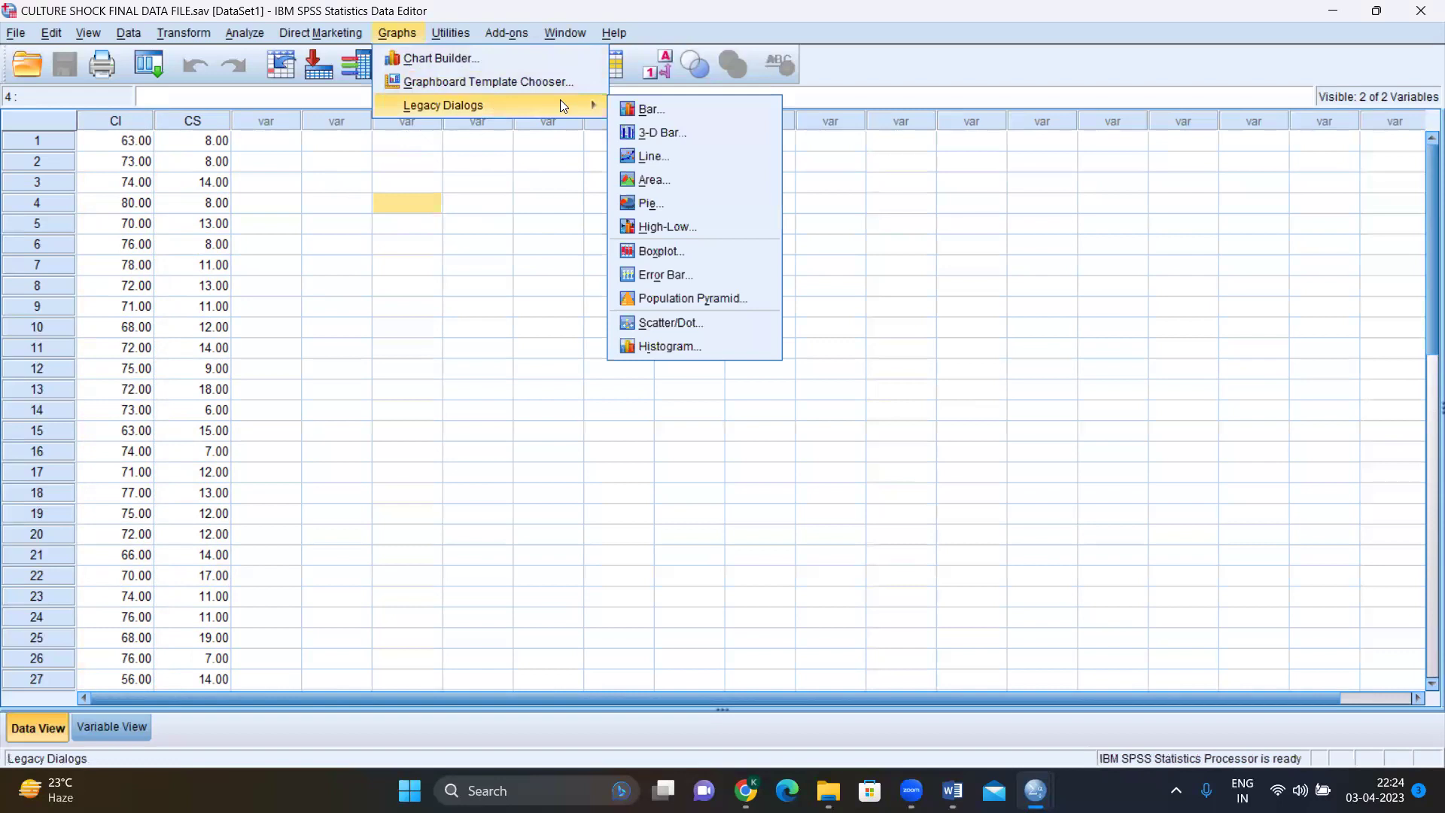
pyautogui.click(659, 324)
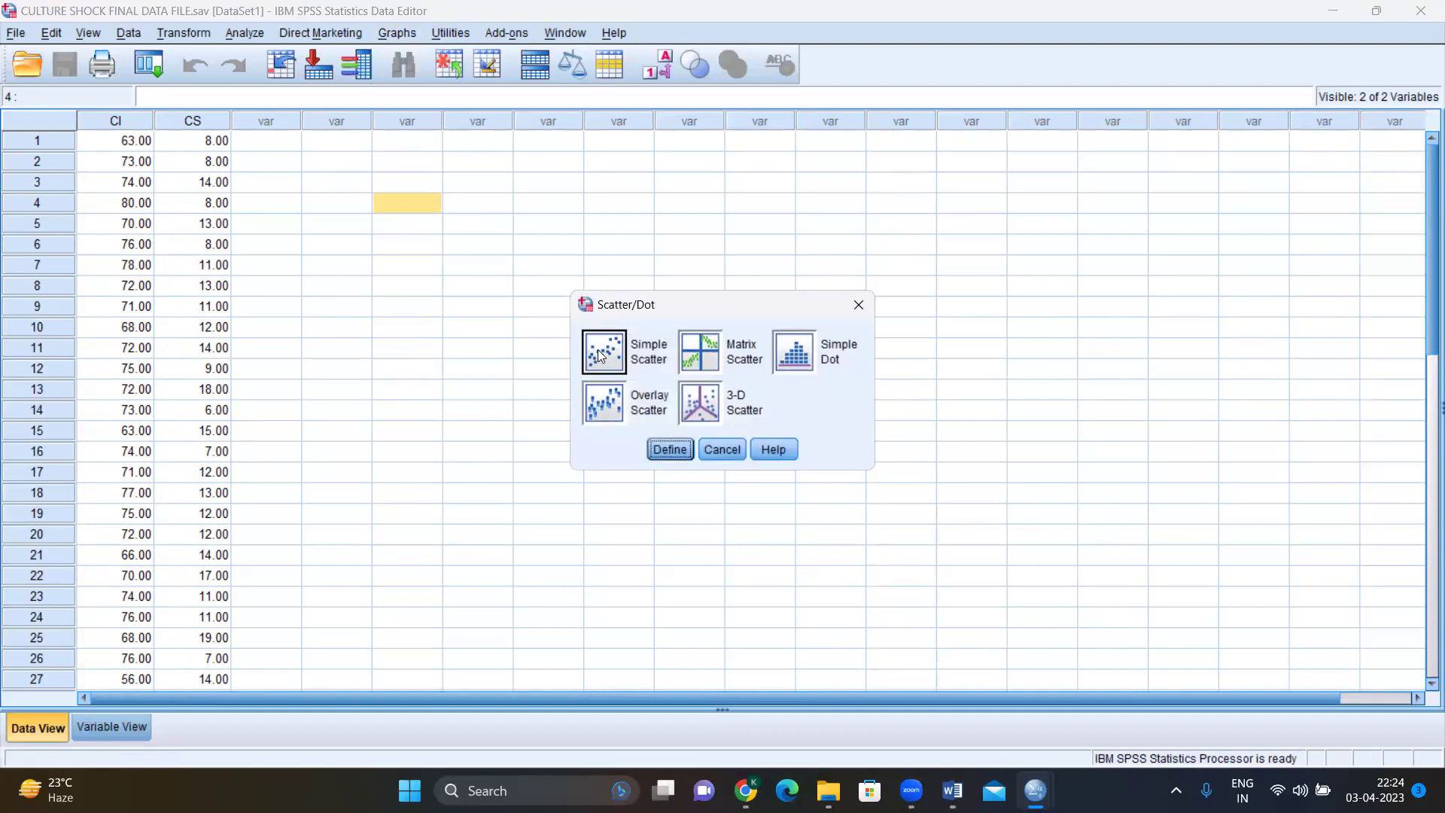
# Step: Define a Simple Scatter with CS on the Y axis and CI on the X axis, and run it
pyautogui.click(670, 450)
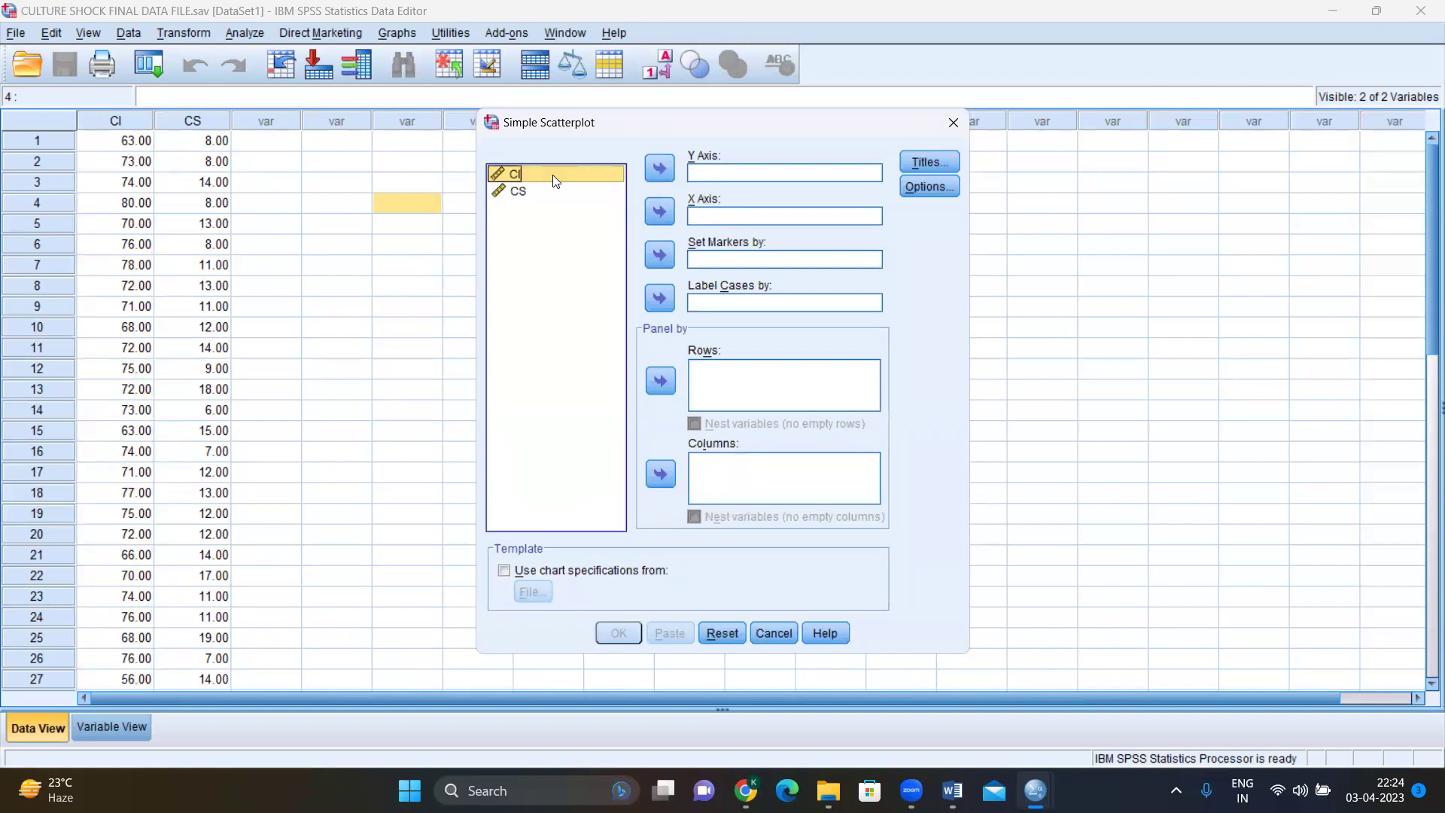
pyautogui.click(531, 193)
pyautogui.click(531, 194)
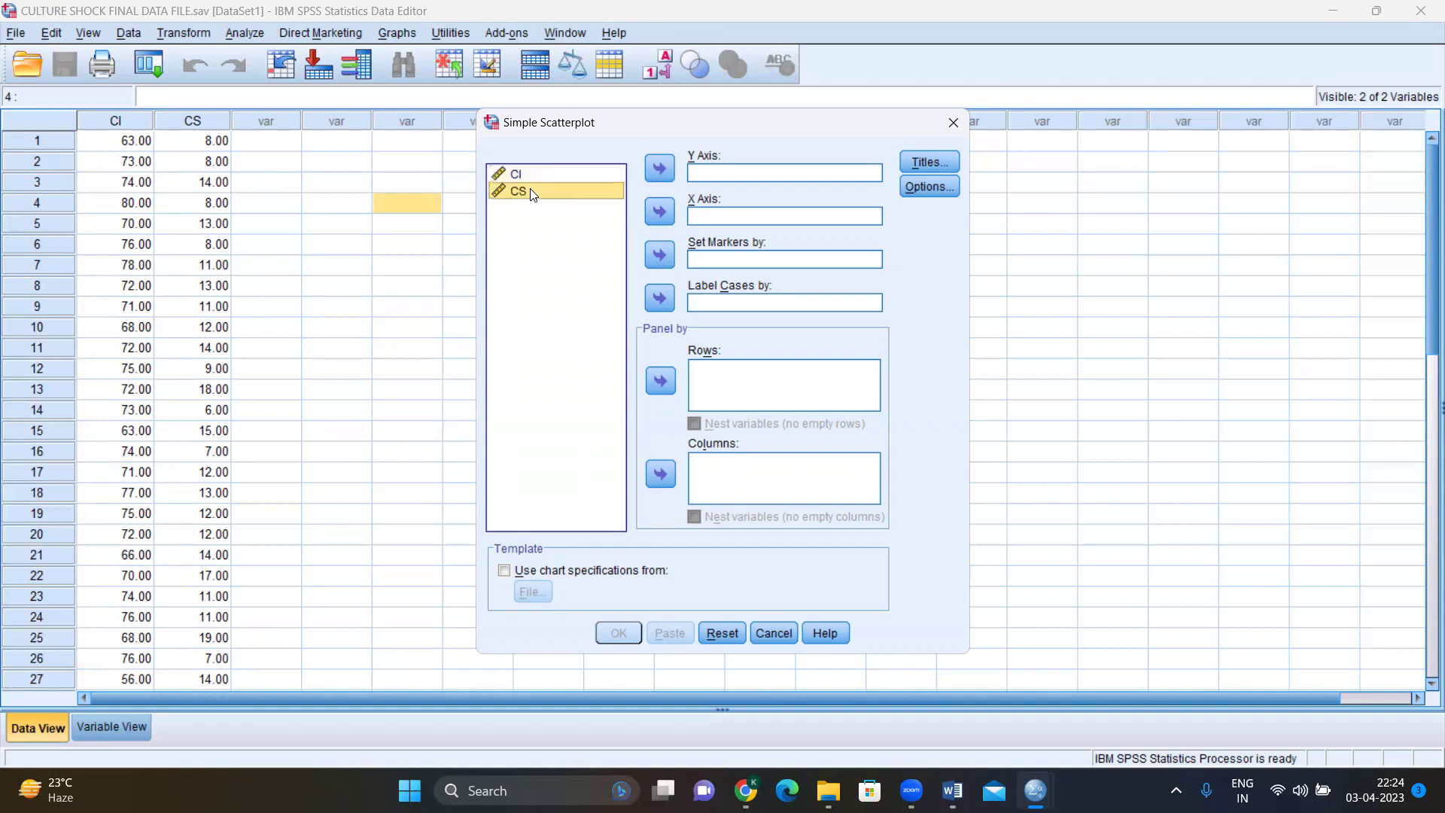
pyautogui.click(660, 170)
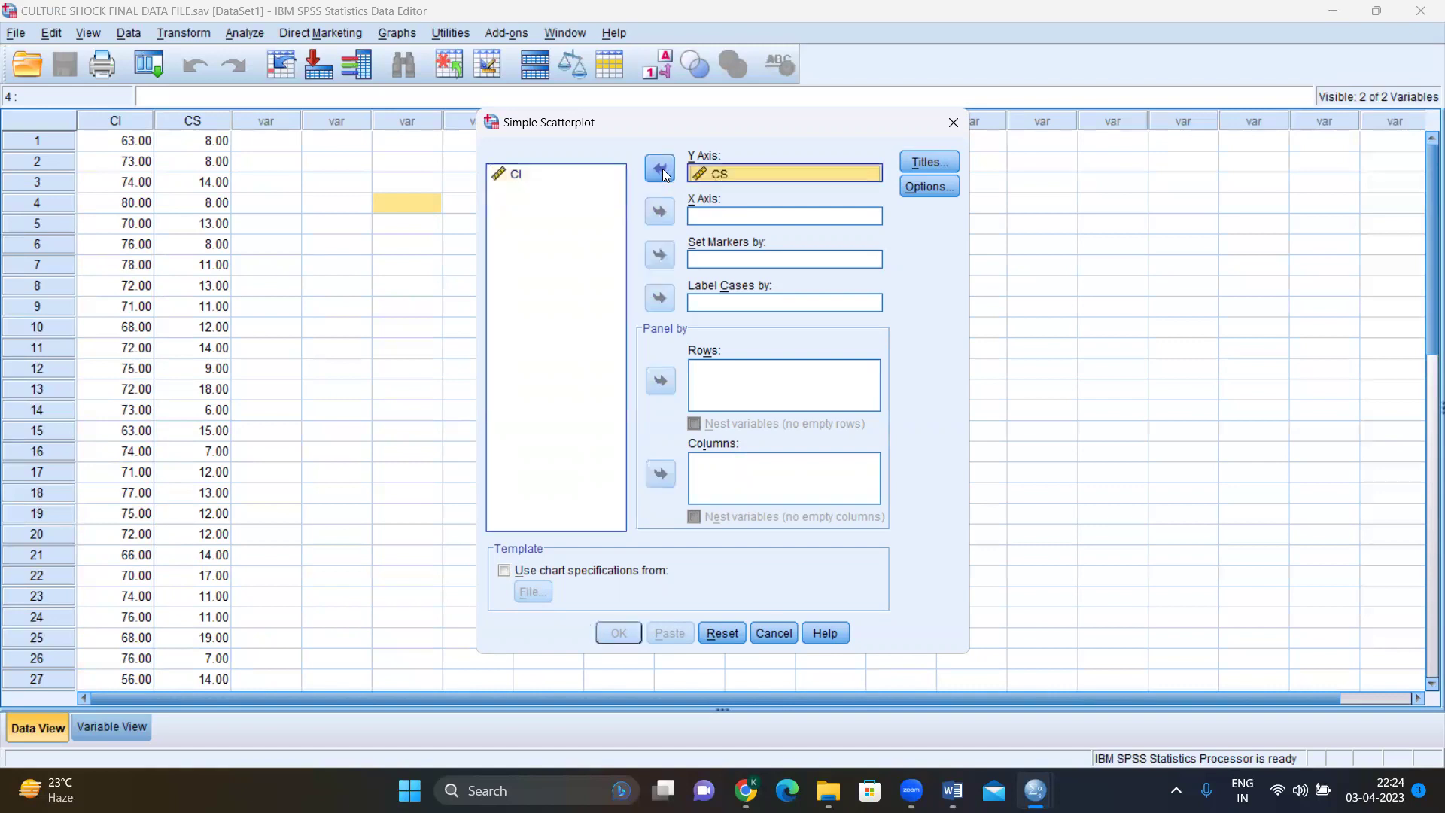
pyautogui.click(518, 179)
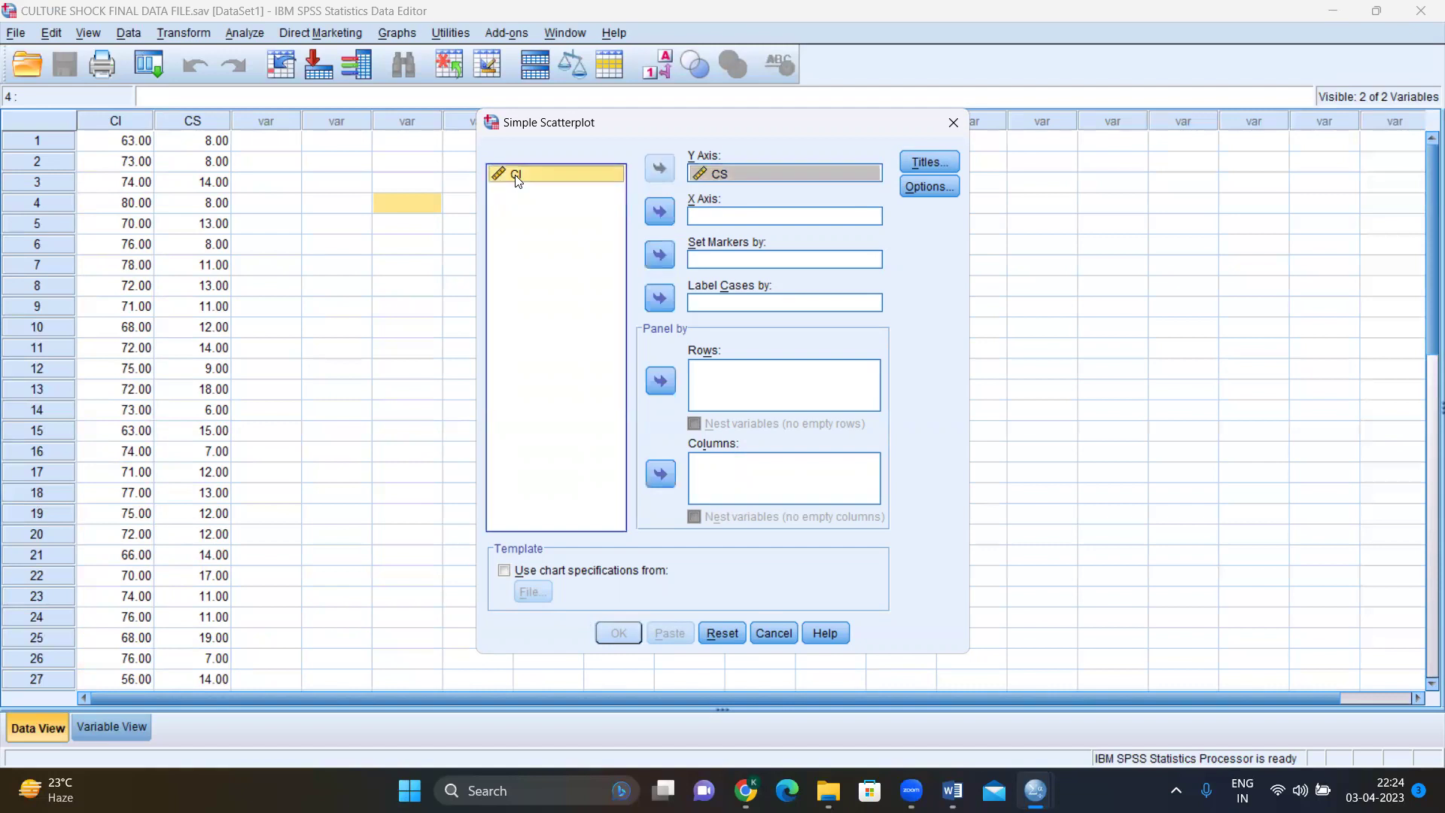
pyautogui.click(660, 214)
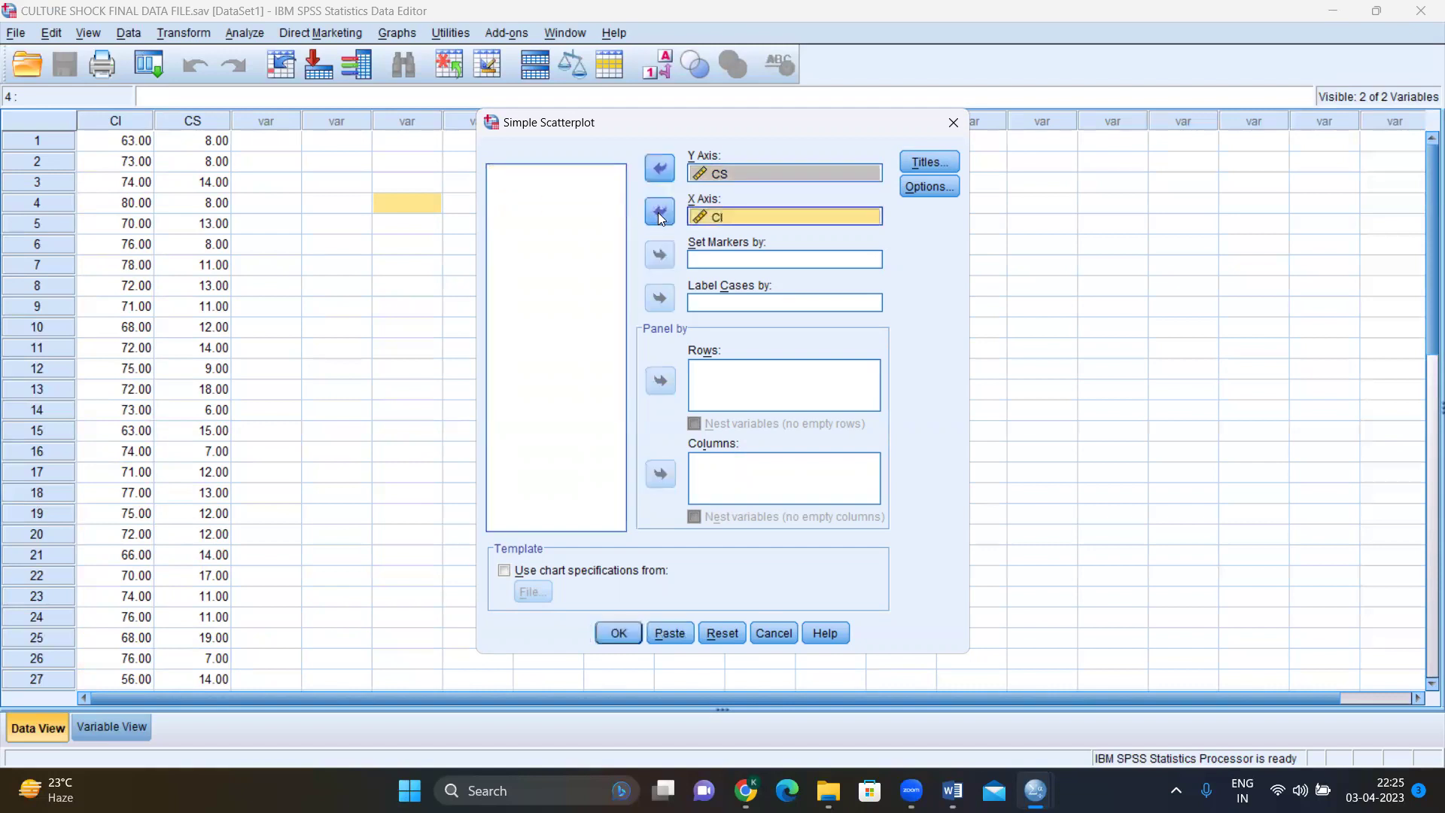
pyautogui.click(616, 632)
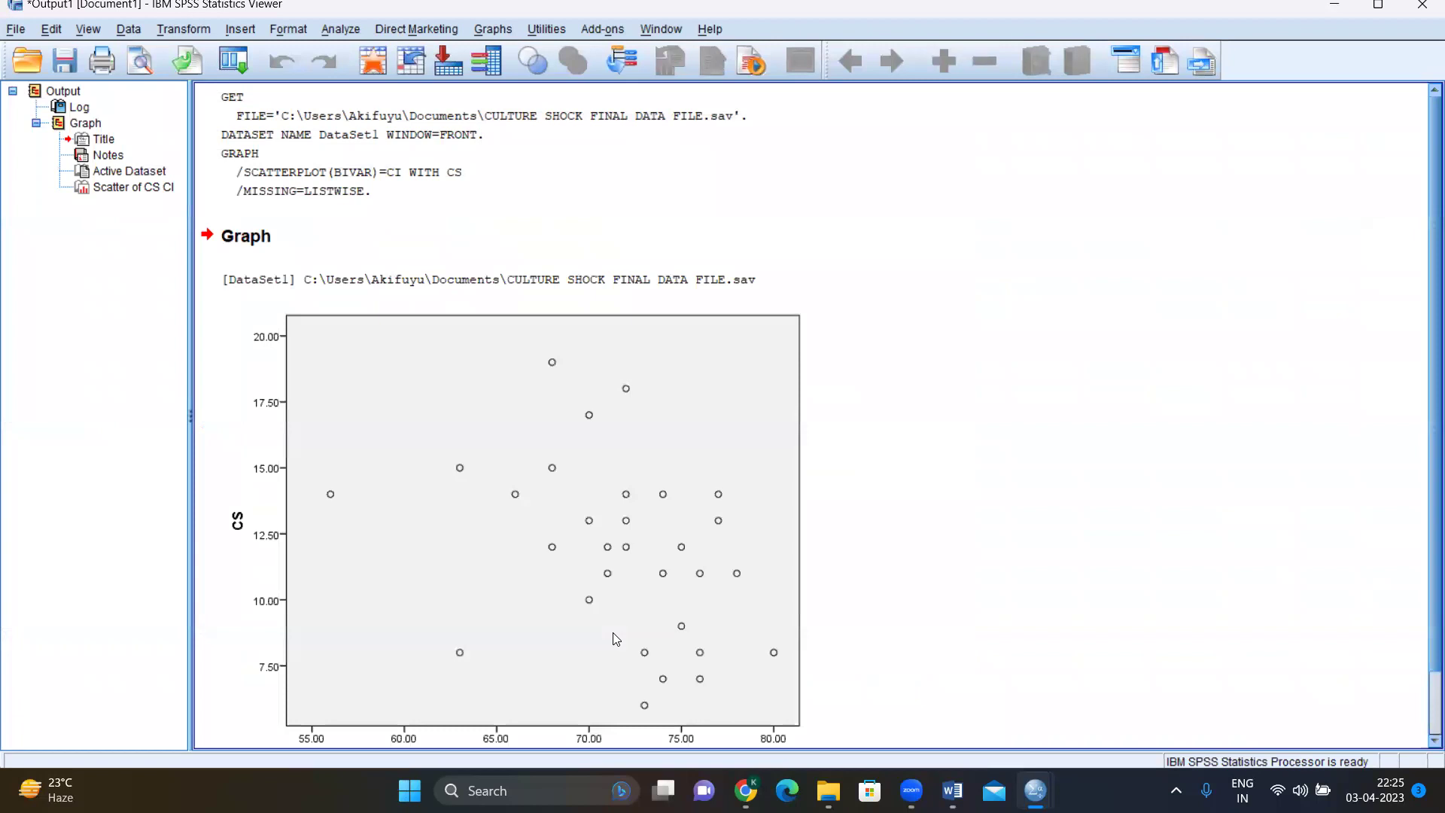
# Step: Scroll down to the Scatter of CS CI chart and select it
pyautogui.scroll(-2, 1425, 421)
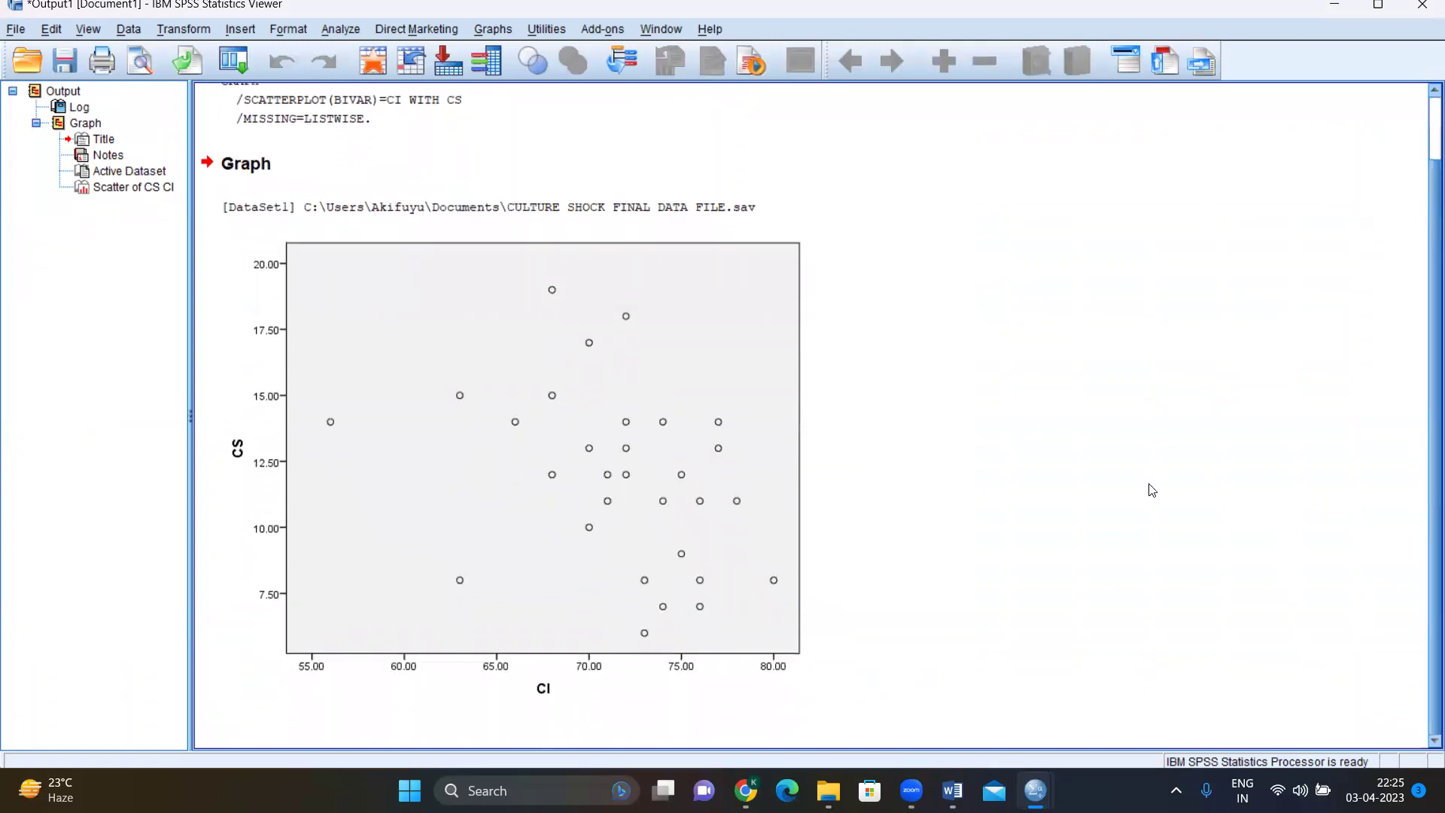
pyautogui.click(522, 436)
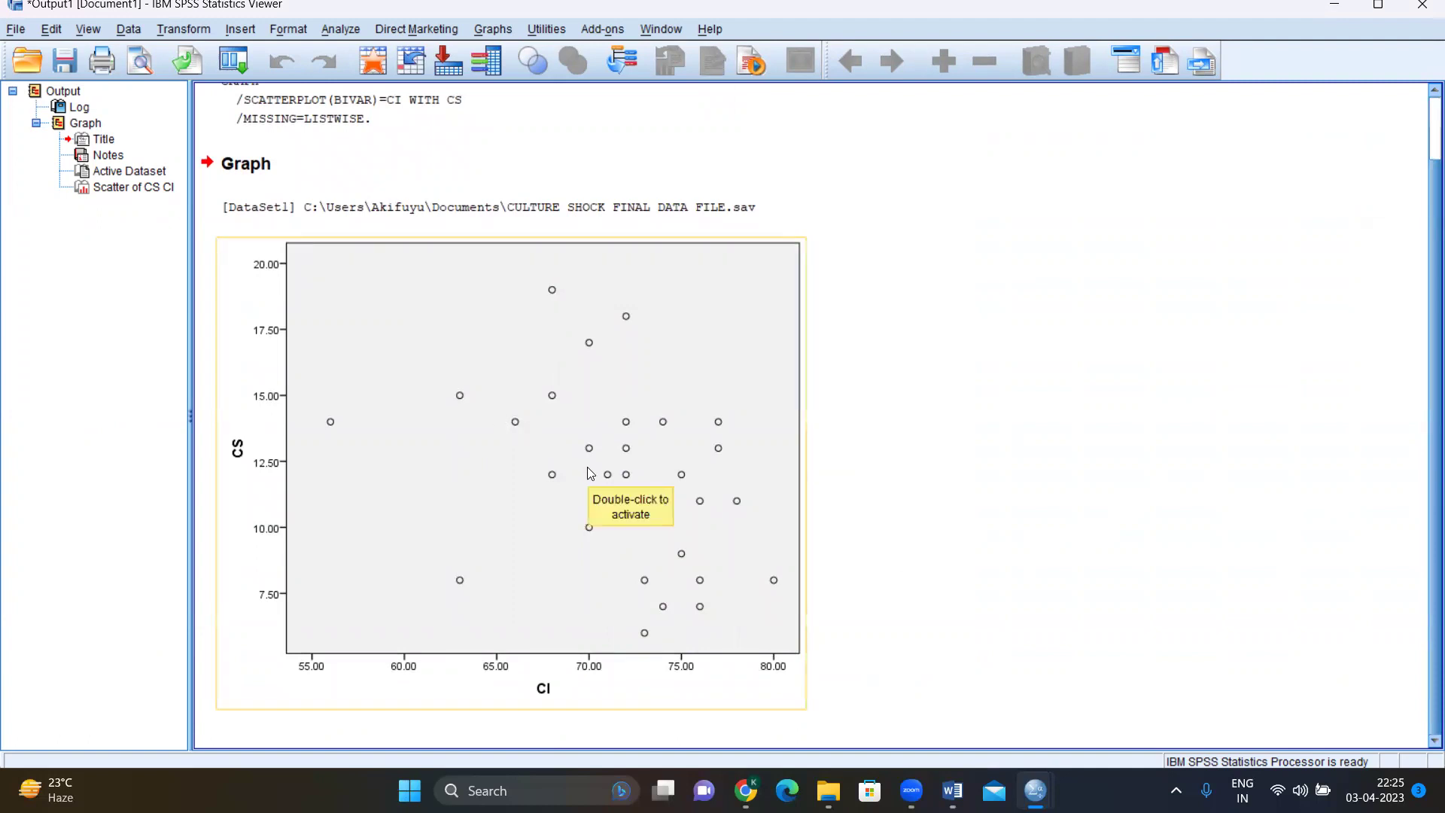
pyautogui.click(552, 404)
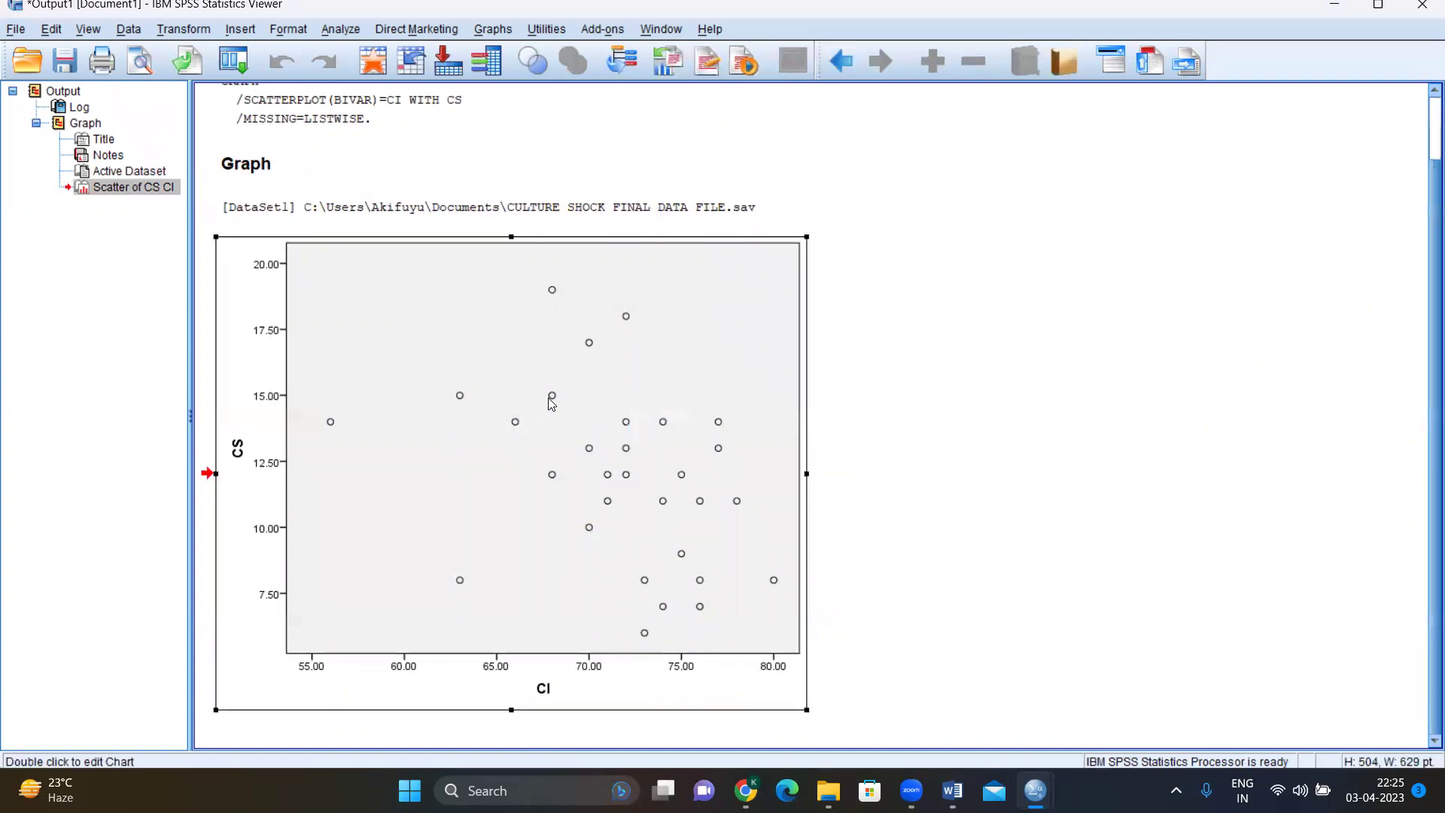
# Step: Add a total linear fit line (R² Linear = 0.127) in the Chart Editor and close it
pyautogui.doubleClick(552, 405)
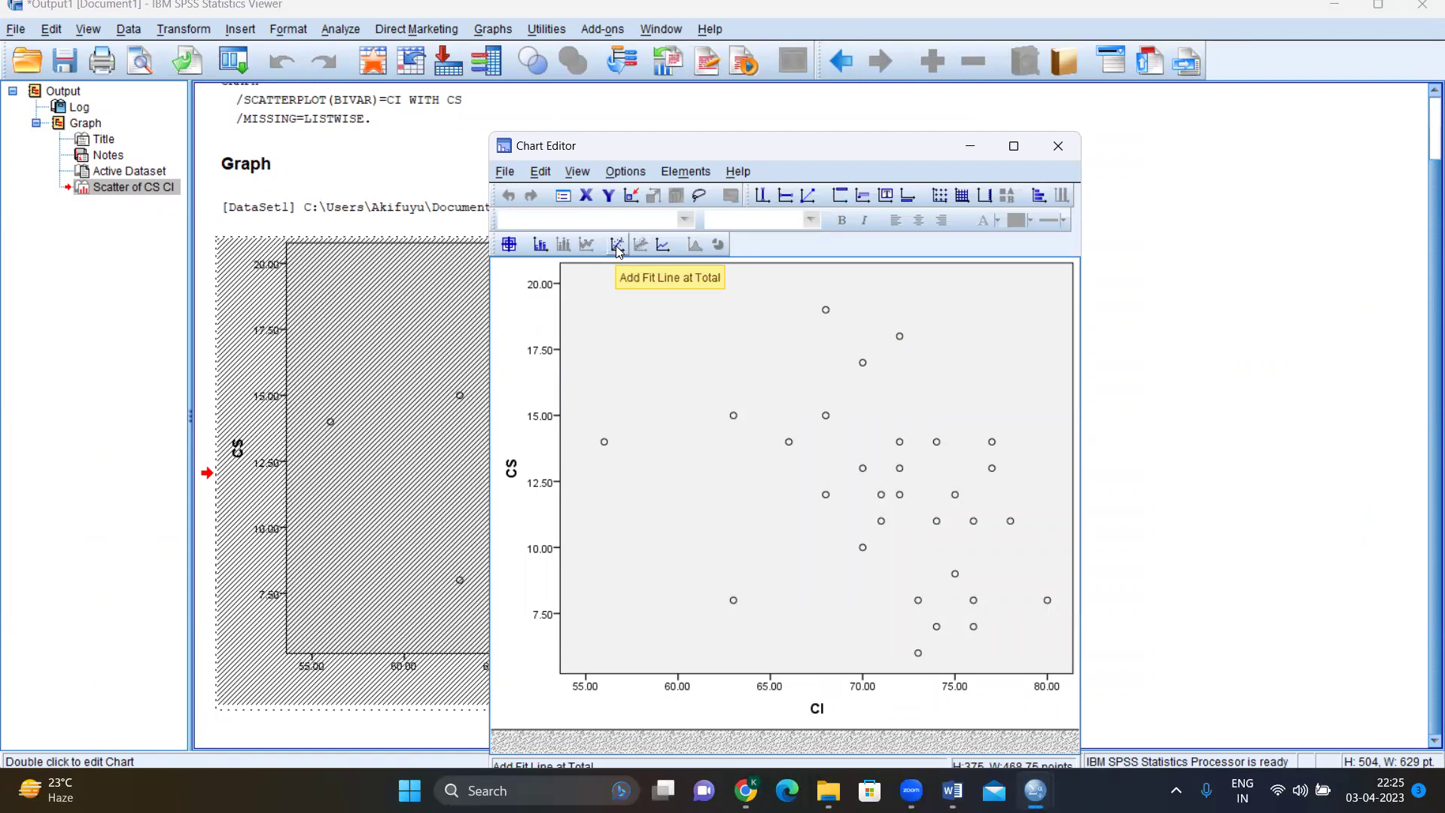
pyautogui.click(616, 246)
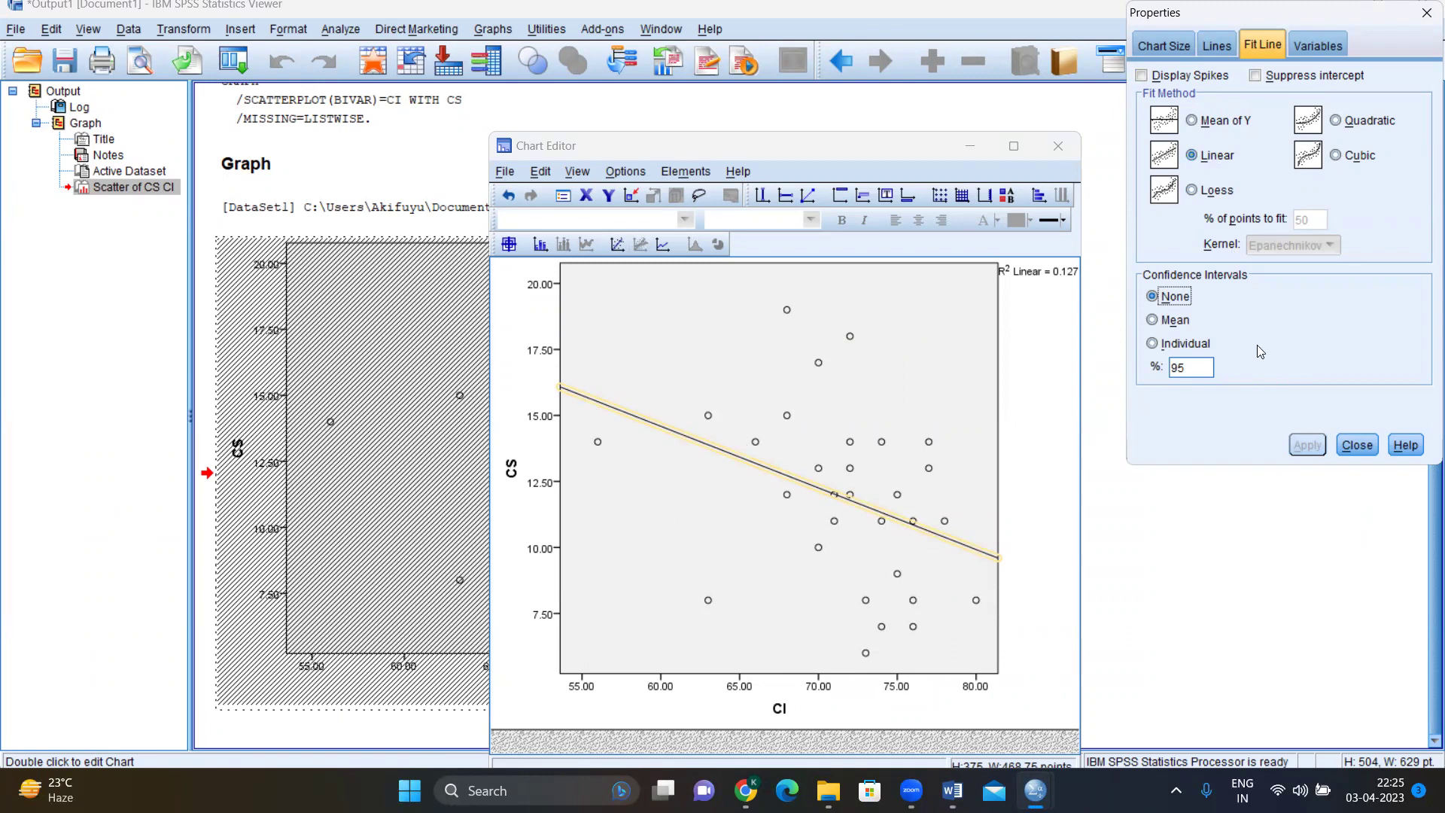
pyautogui.click(1358, 446)
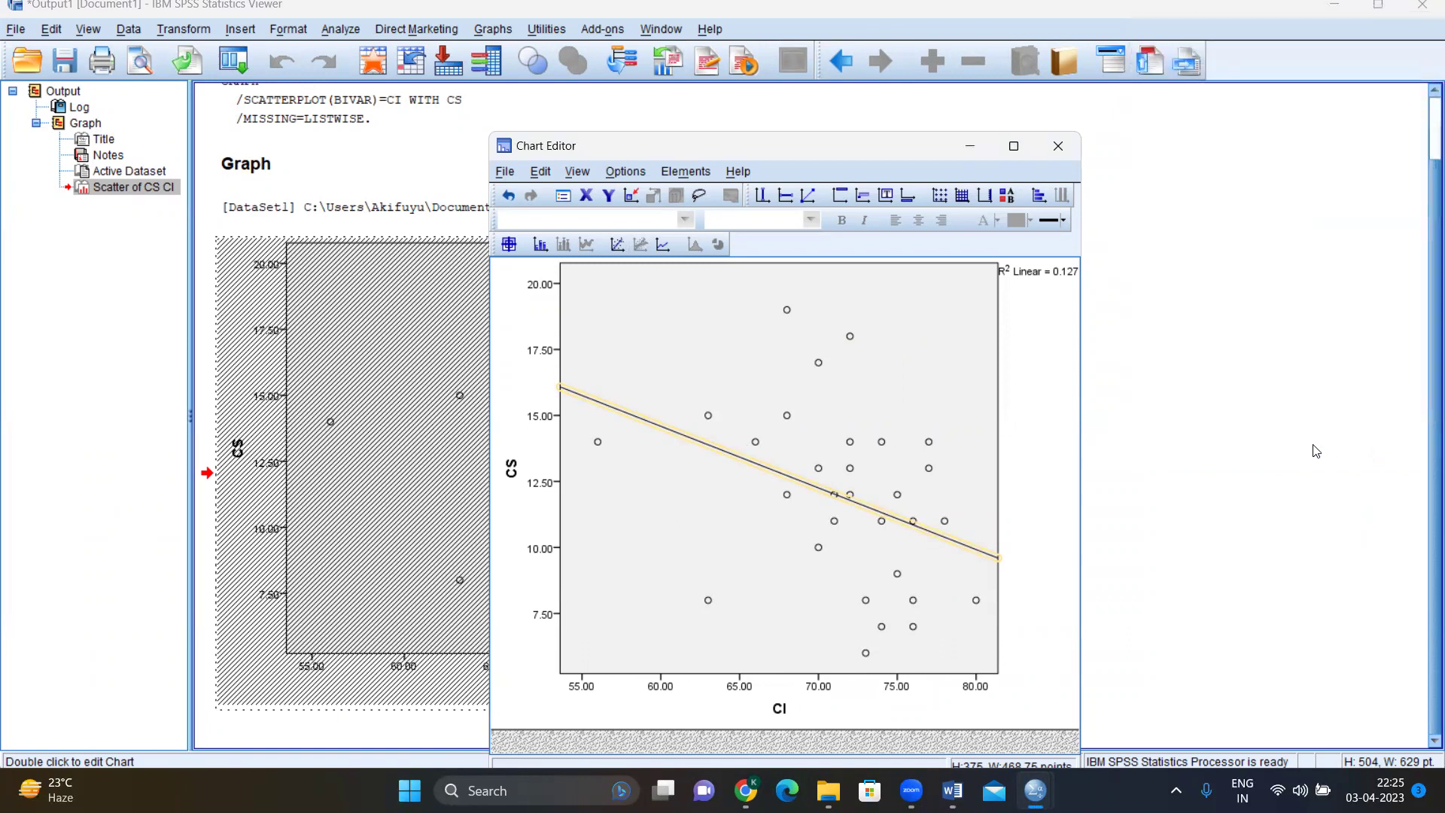
pyautogui.click(1057, 147)
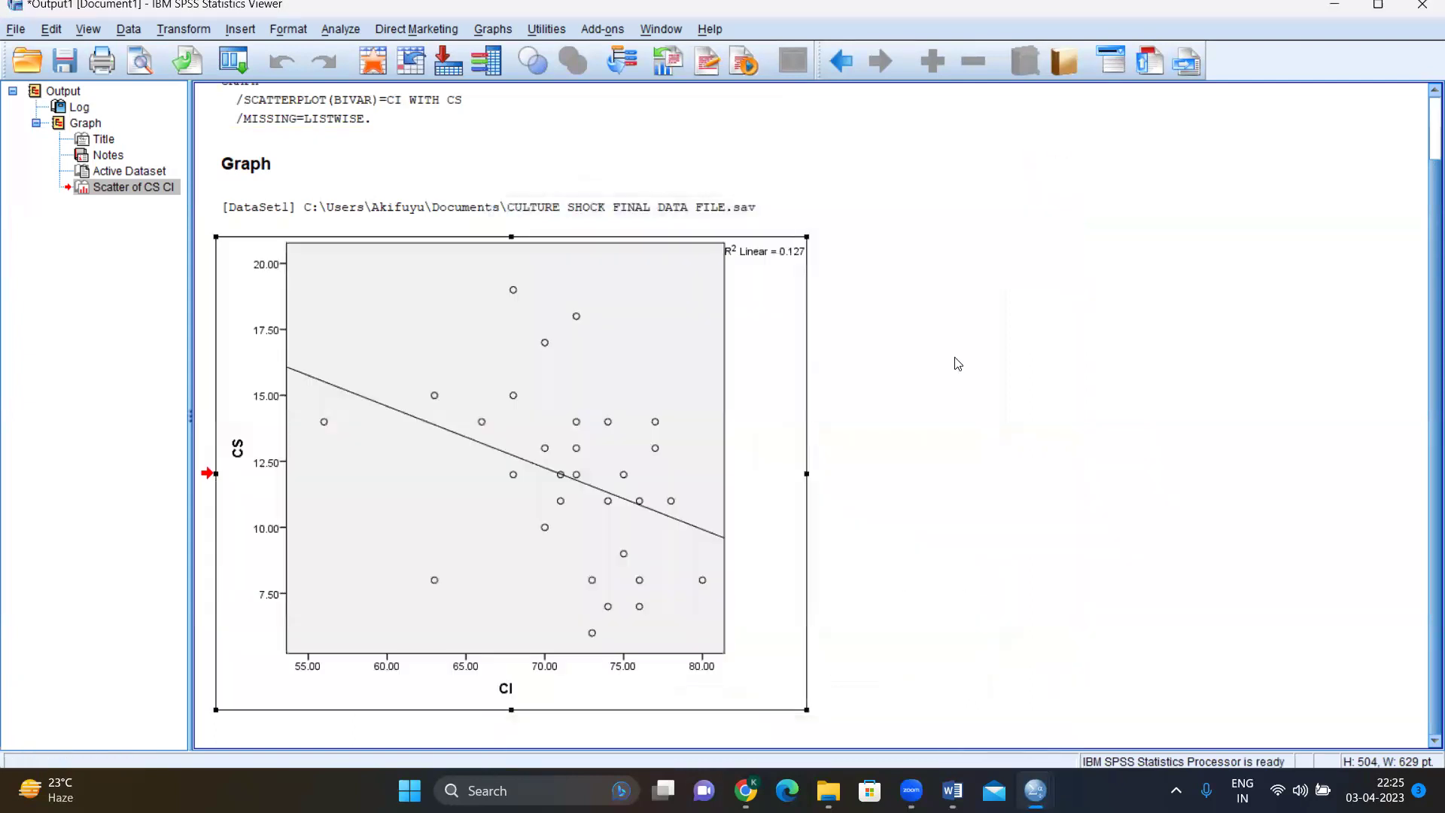
pyautogui.click(940, 515)
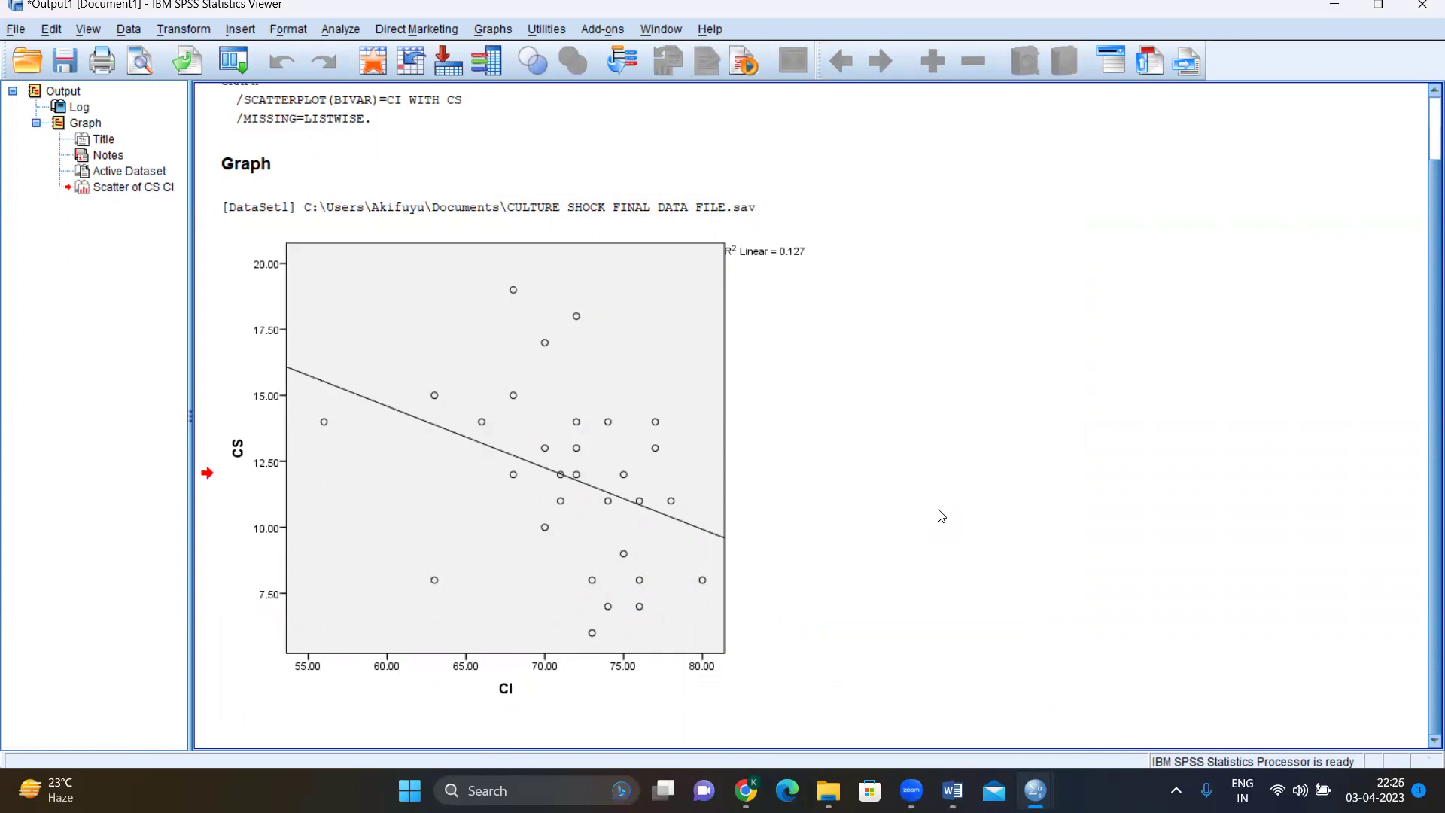
pyautogui.rightClick(669, 404)
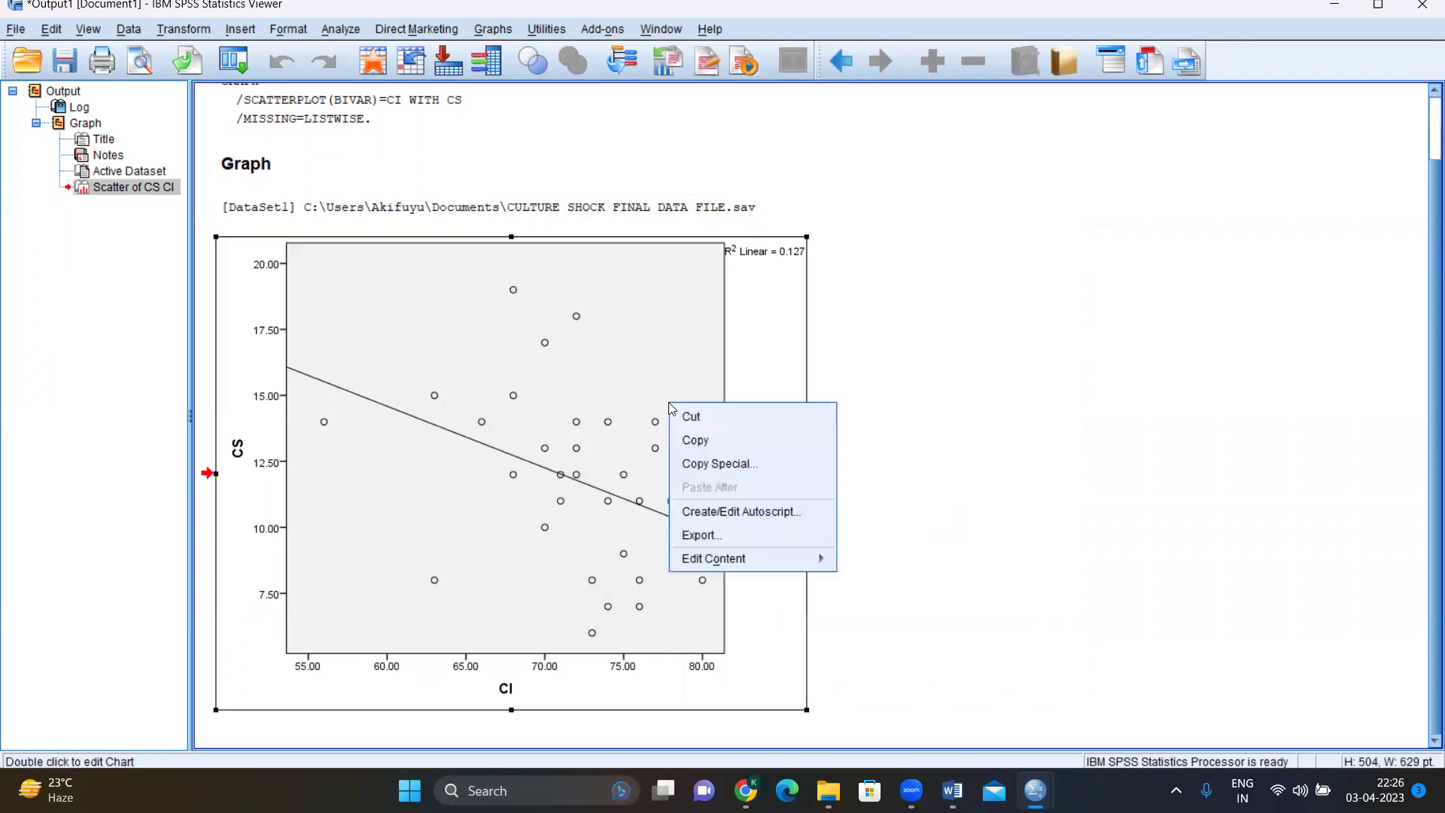
pyautogui.click(847, 346)
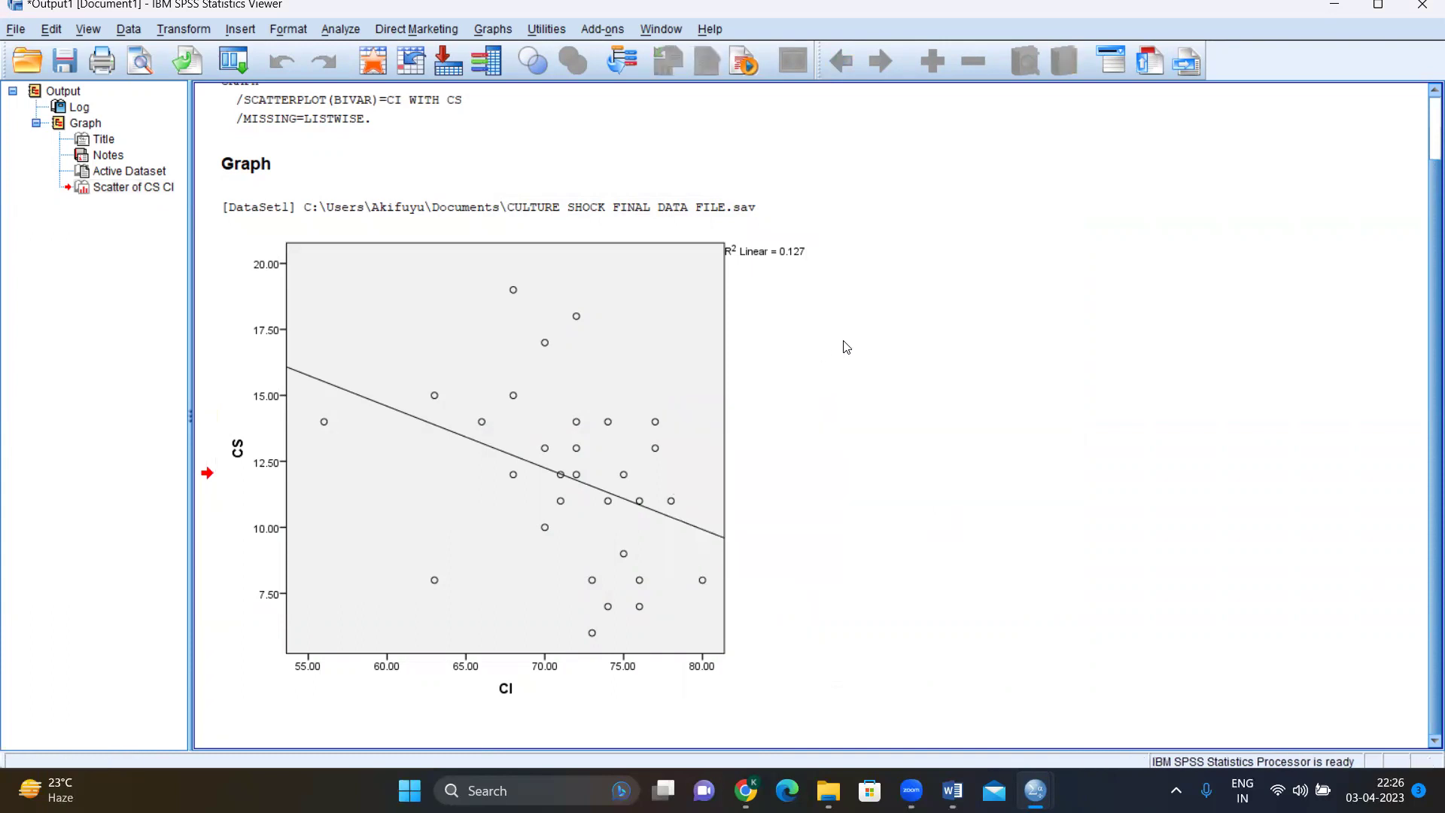
# Step: Start defining another Simple Scatter via Graphs > Legacy Dialogs > Scatter/Dot
pyautogui.click(493, 29)
pyautogui.moveTo(572, 100)
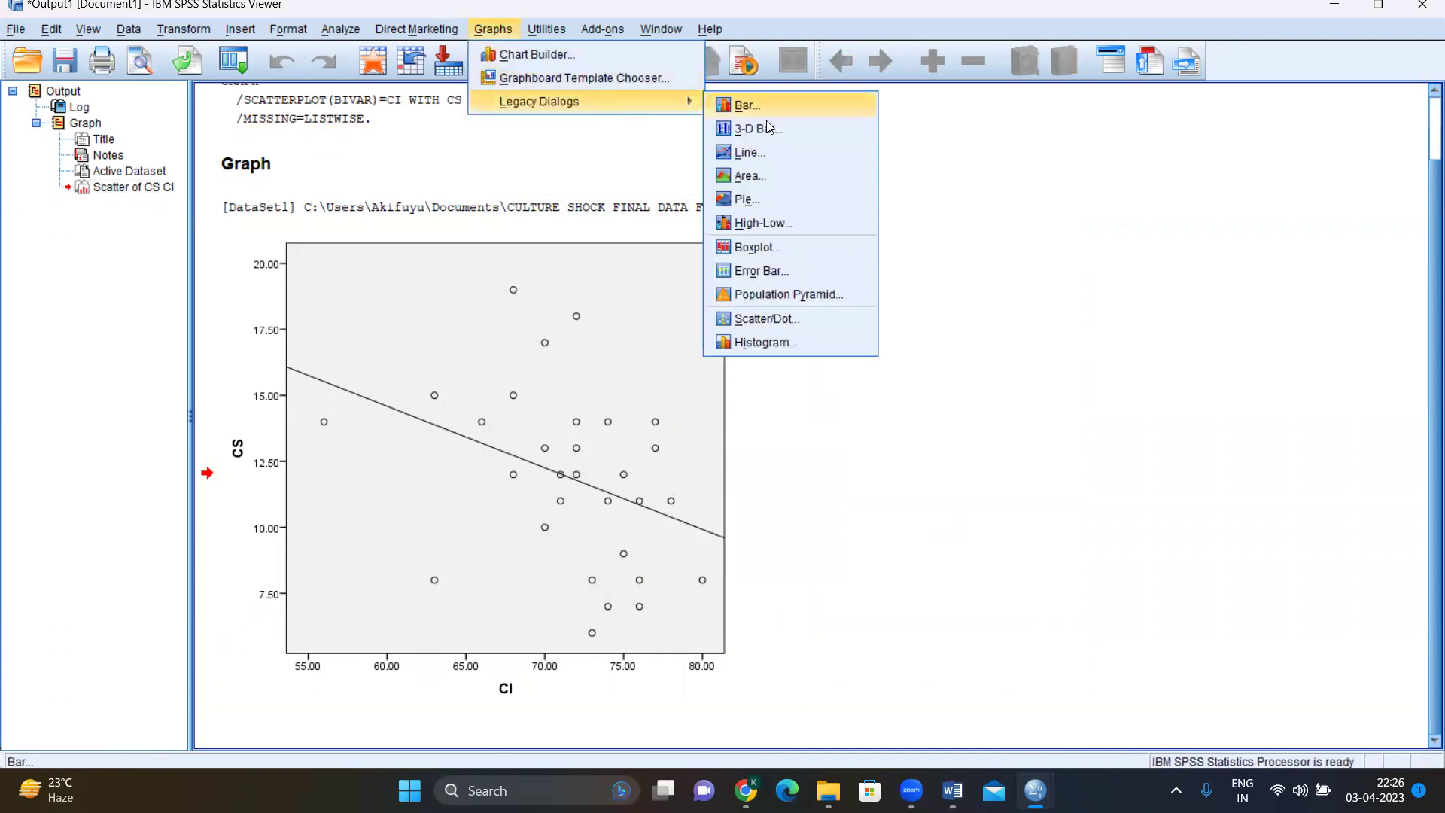
pyautogui.click(754, 319)
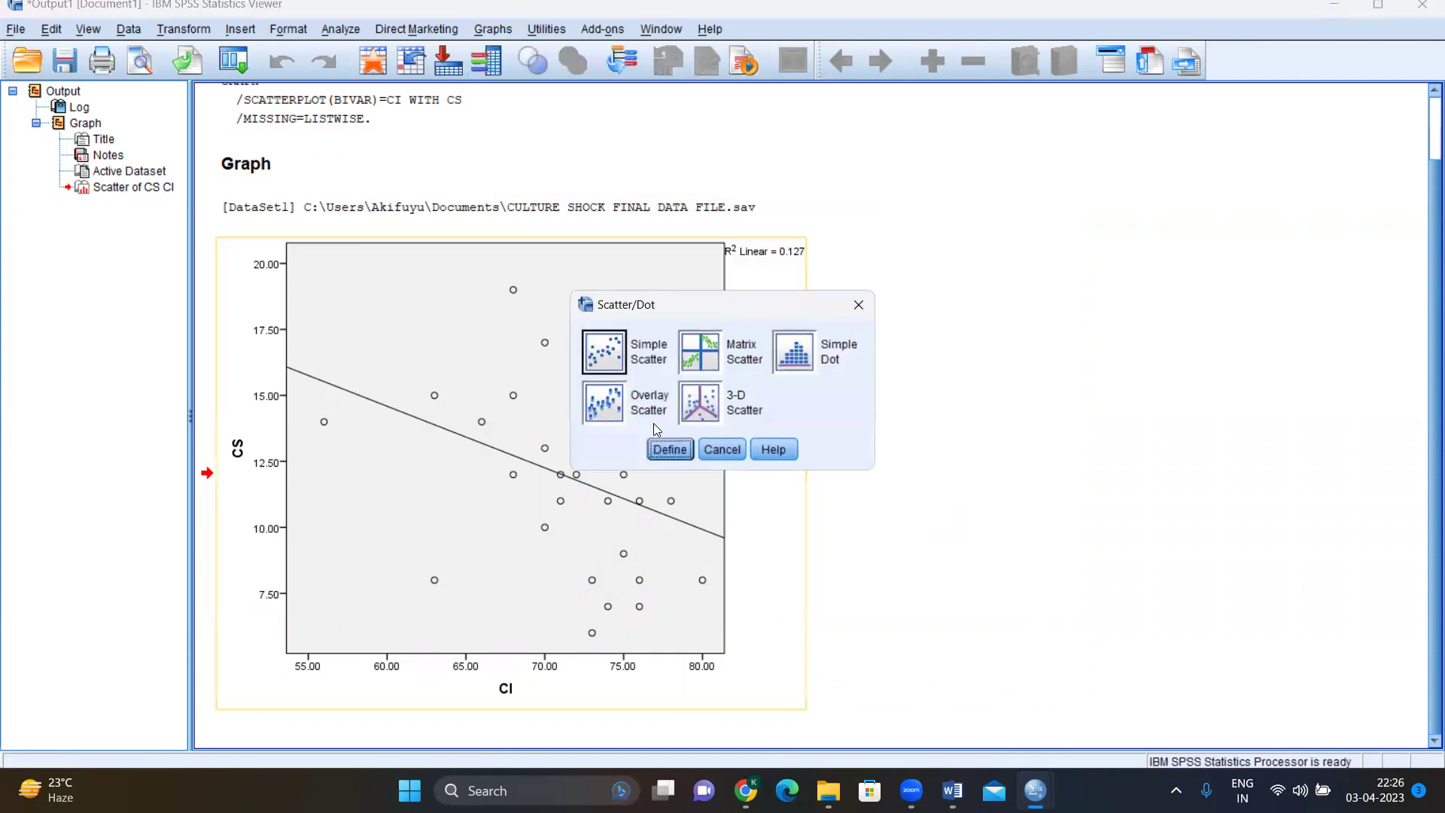
pyautogui.click(670, 450)
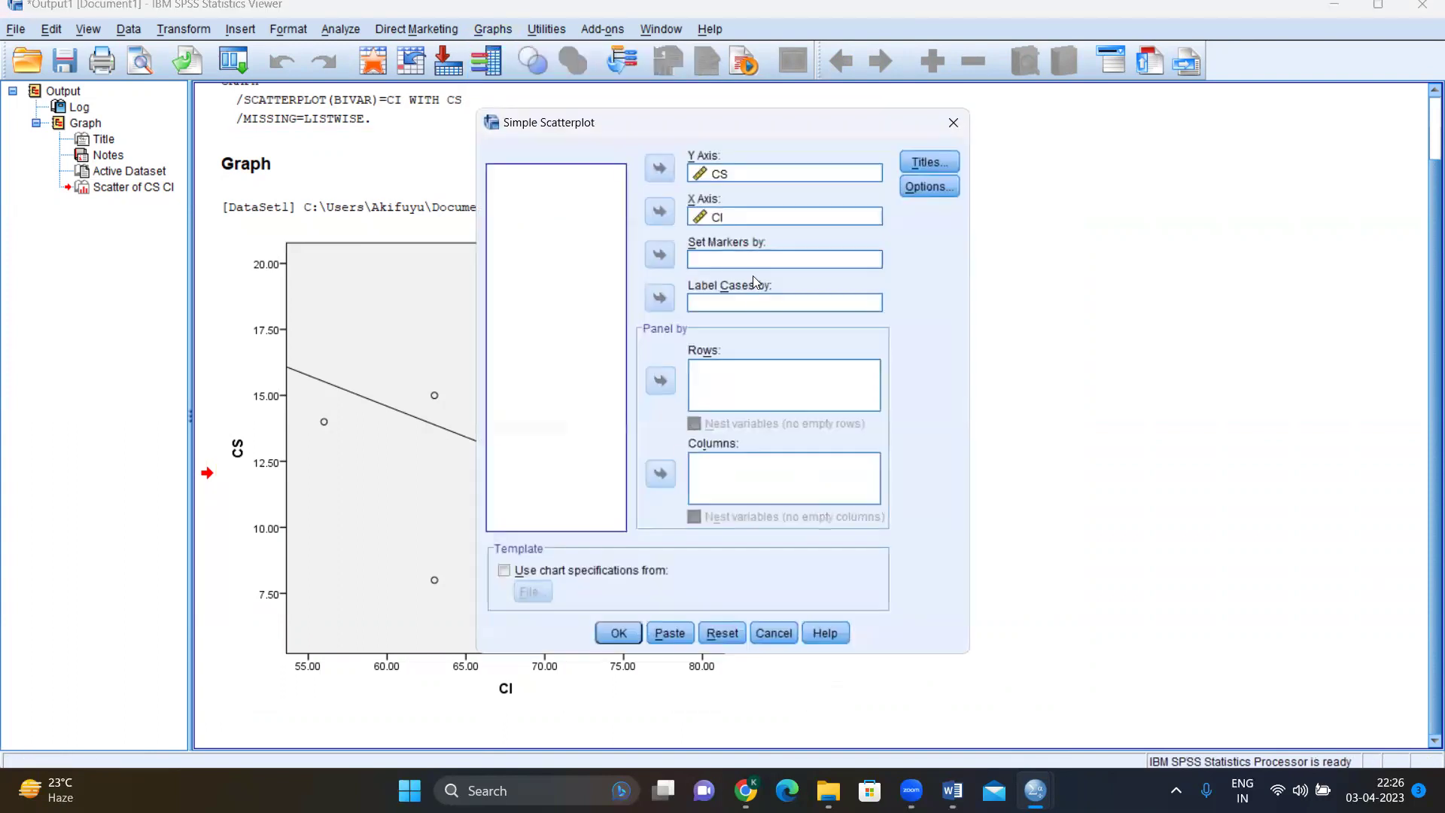
# Step: Swap the axes to CI on Y and CS on X, and create the scatterplot
pyautogui.click(707, 218)
pyautogui.click(661, 212)
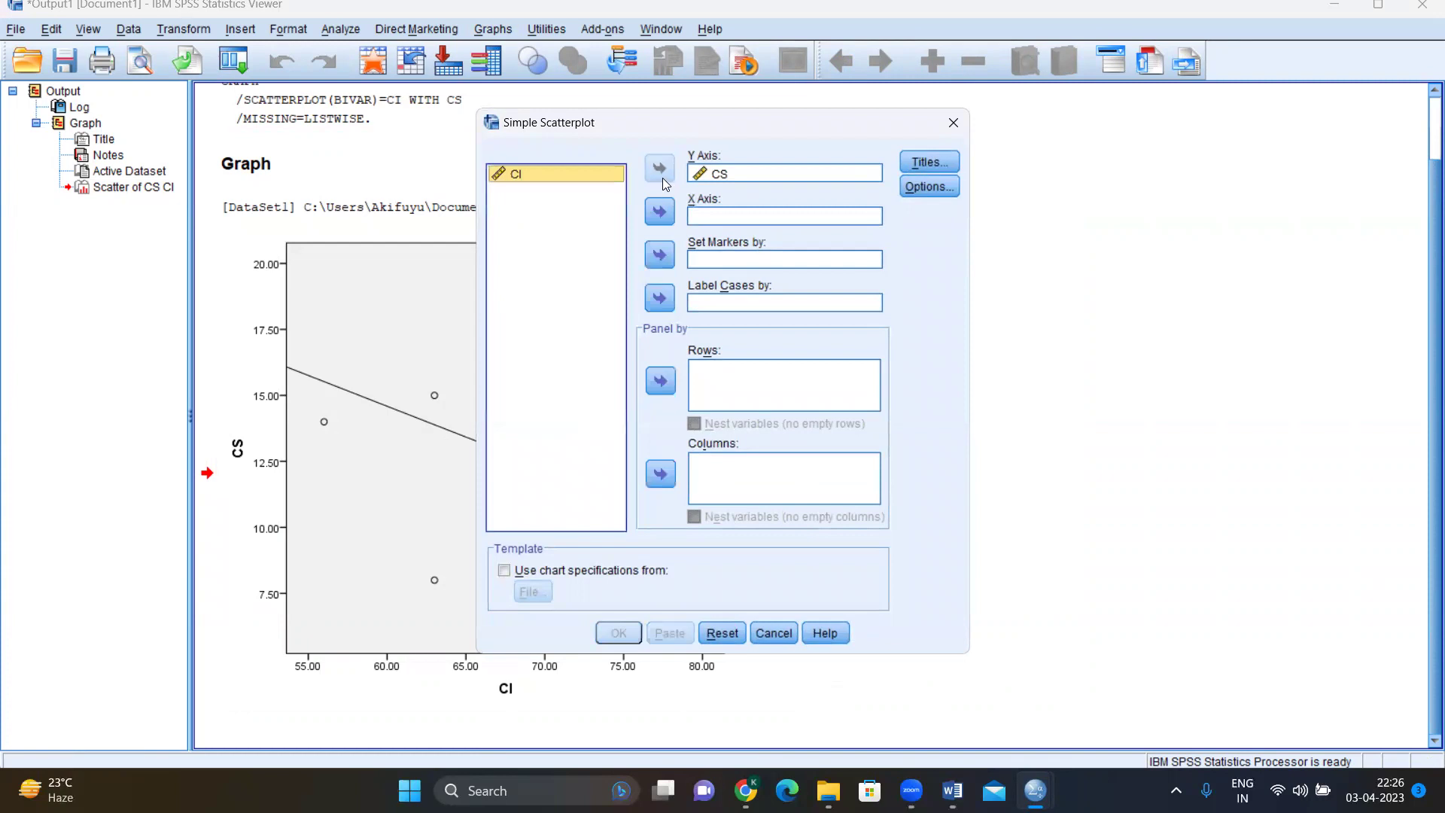
pyautogui.click(717, 174)
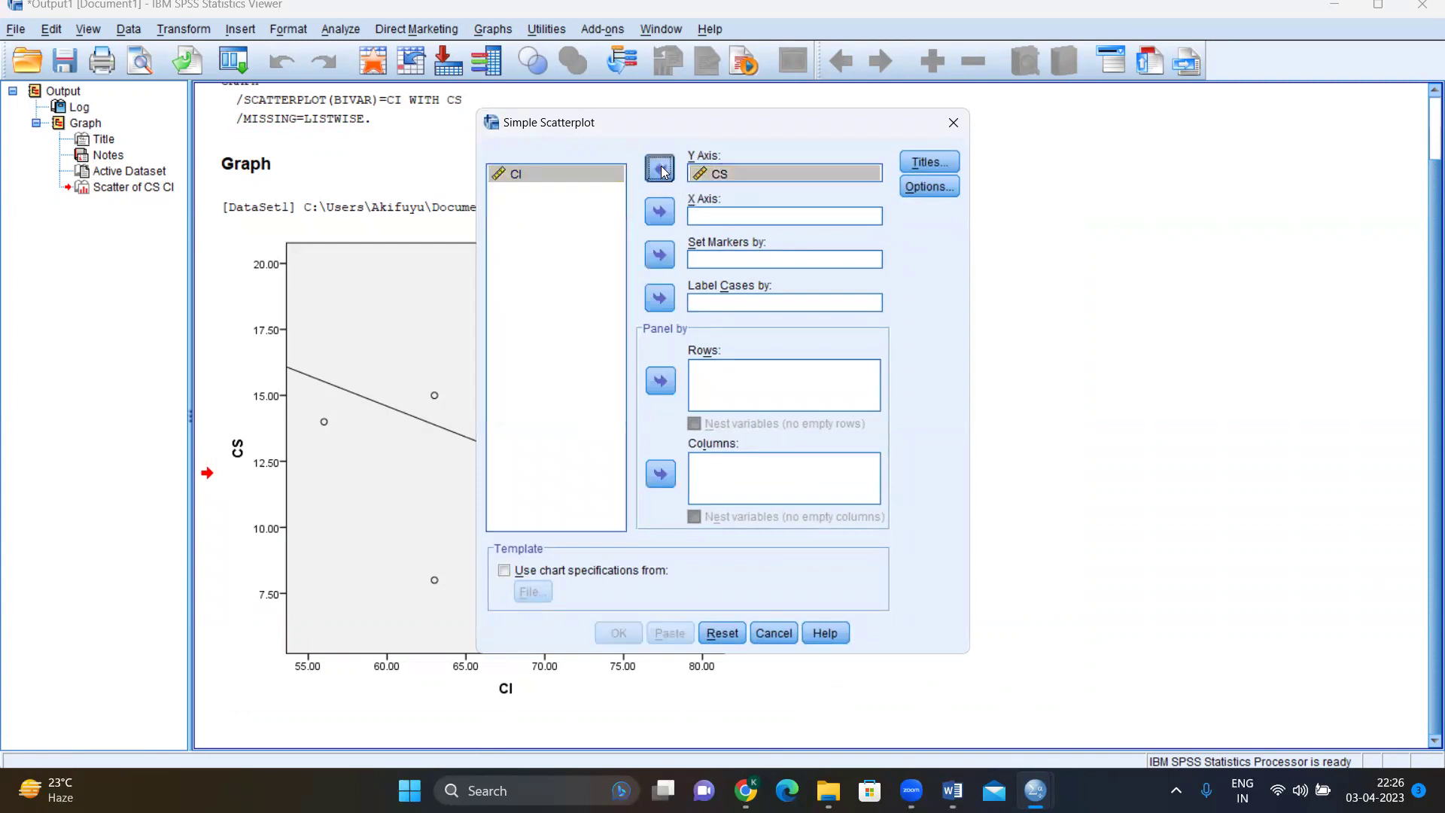
pyautogui.click(660, 168)
pyautogui.click(523, 175)
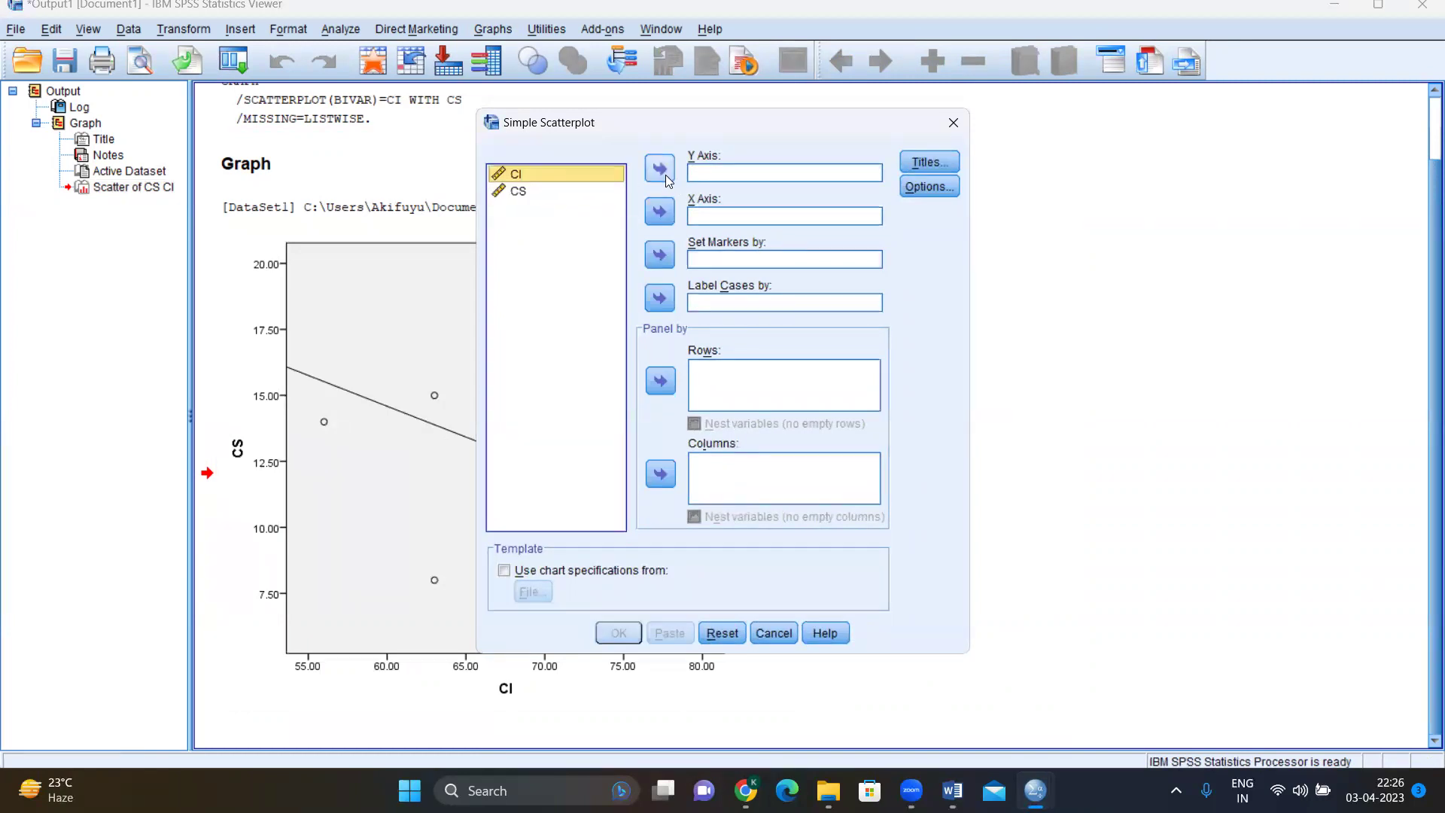
pyautogui.click(659, 168)
pyautogui.click(525, 178)
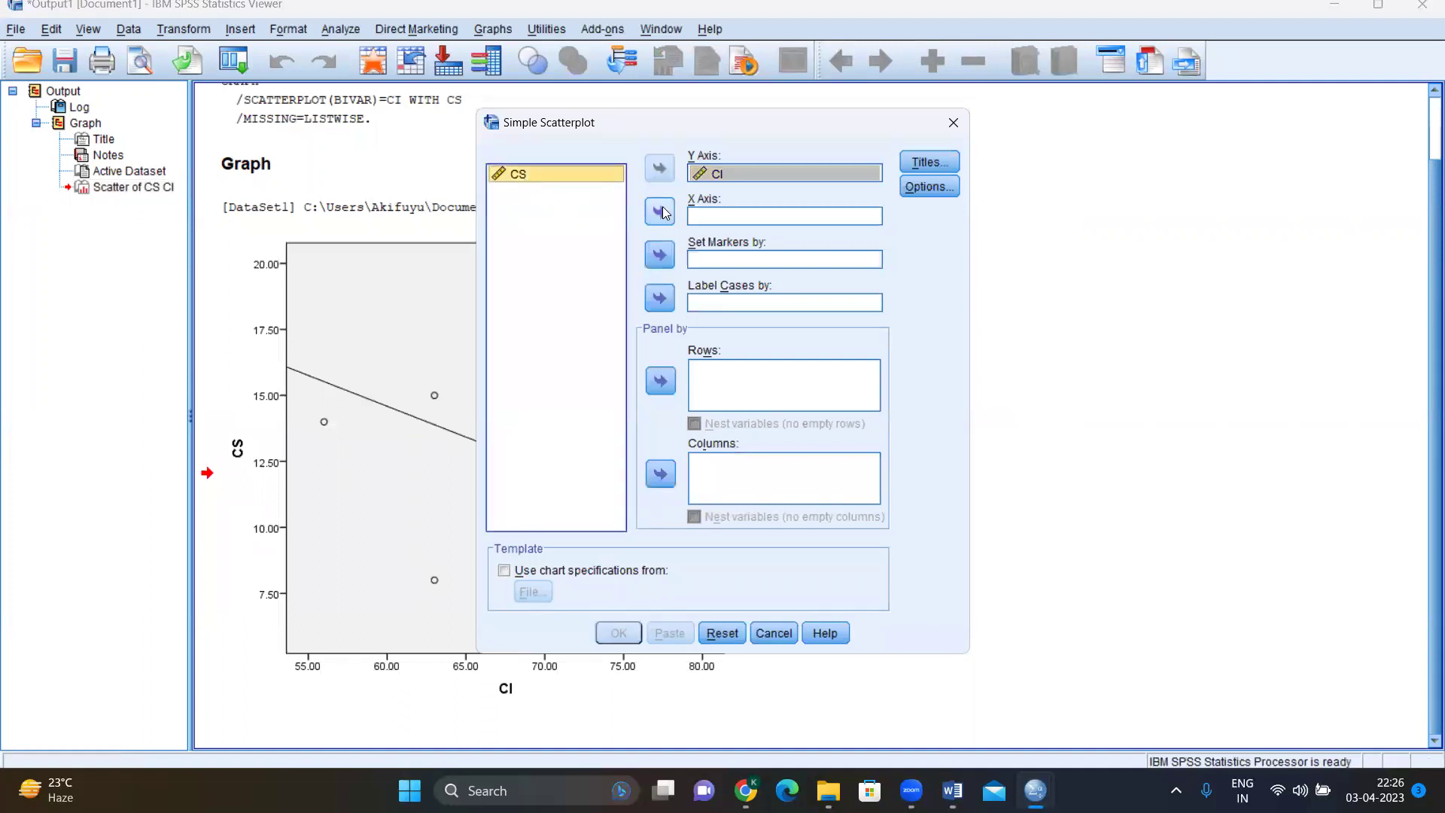
pyautogui.click(660, 211)
pyautogui.click(618, 633)
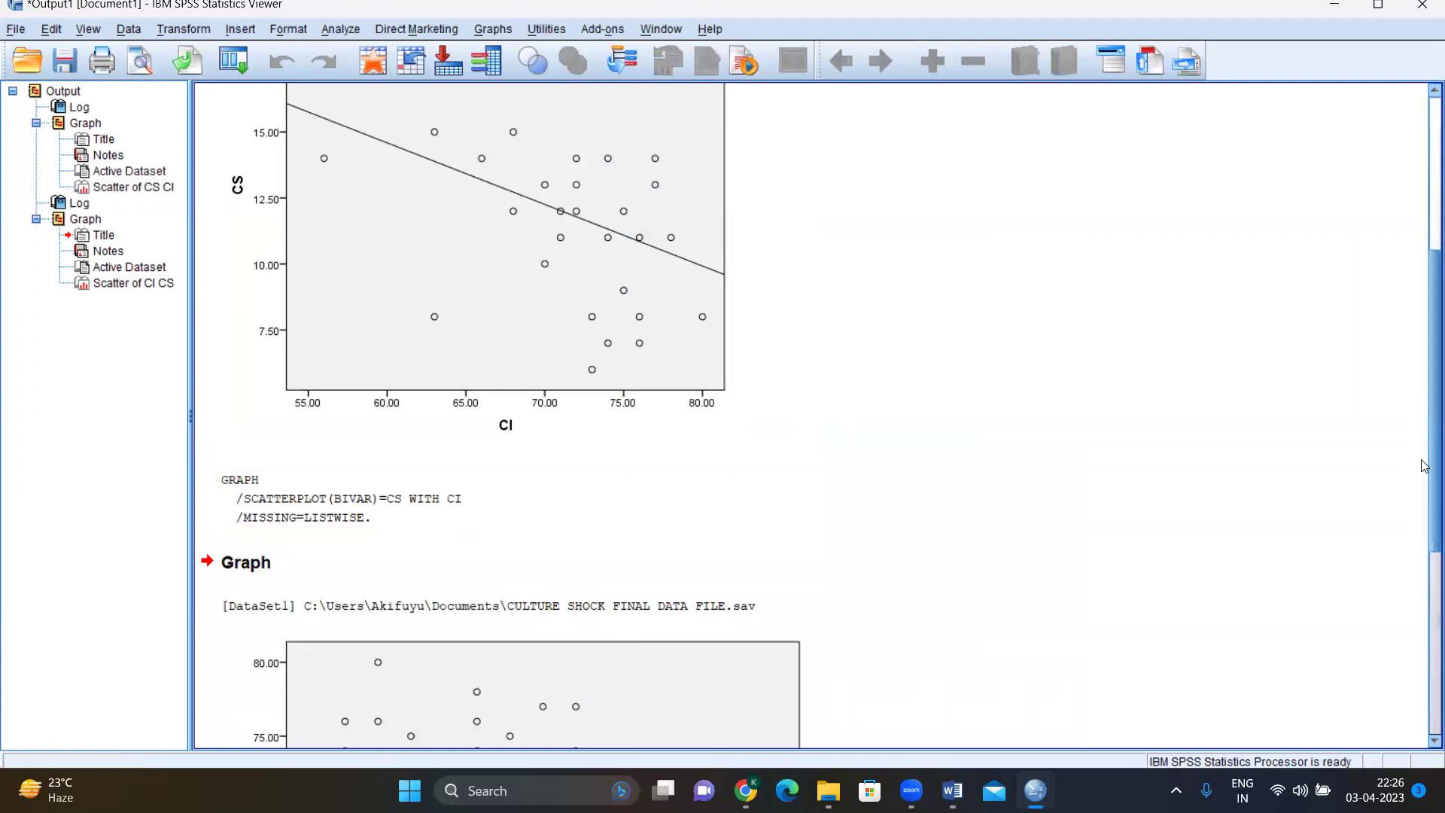
pyautogui.scroll(-5, 1424, 462)
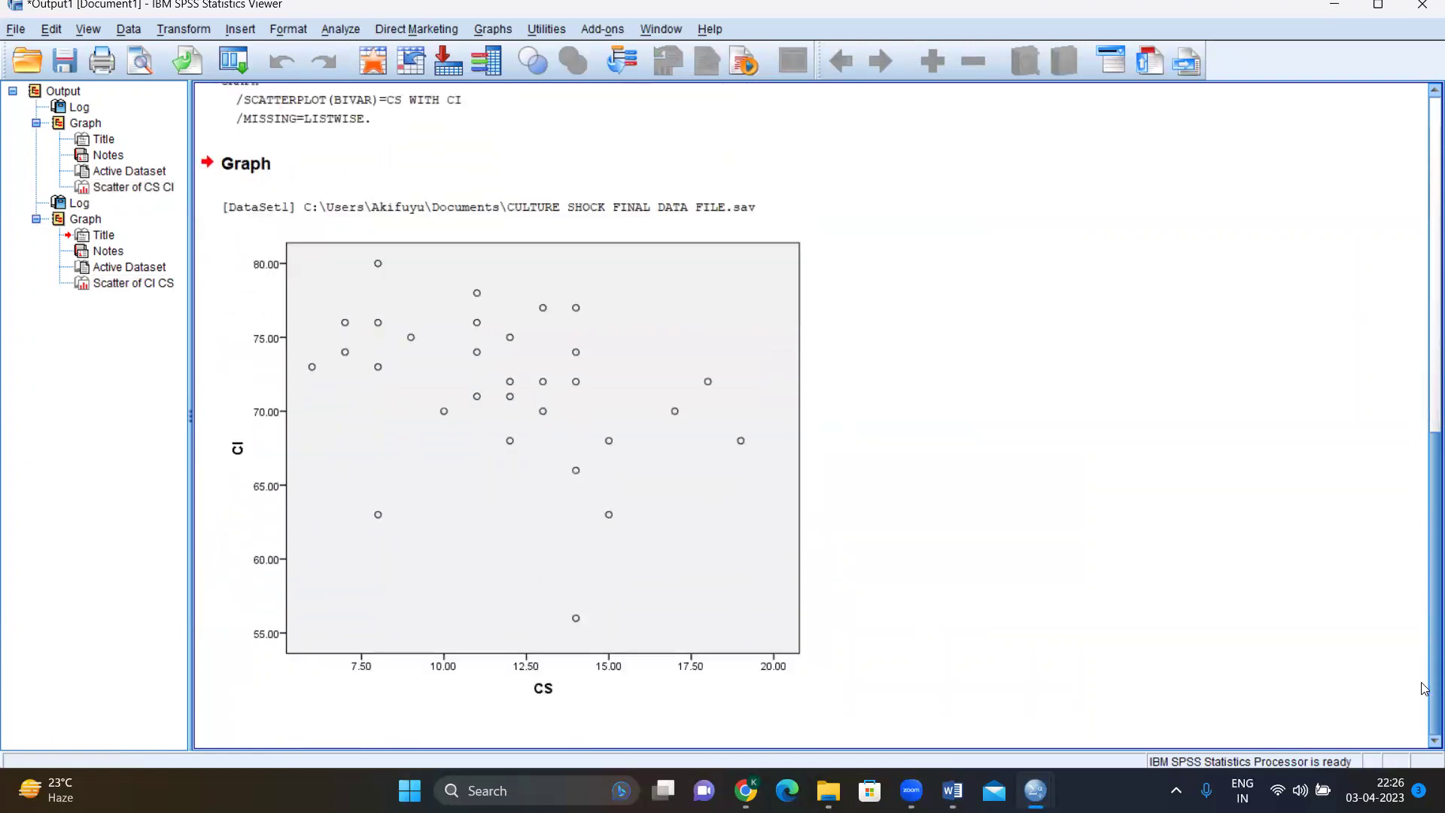
# Step: Add a total linear fit line (R² Linear = 0.127) to the Scatter of CI CS chart
pyautogui.doubleClick(583, 461)
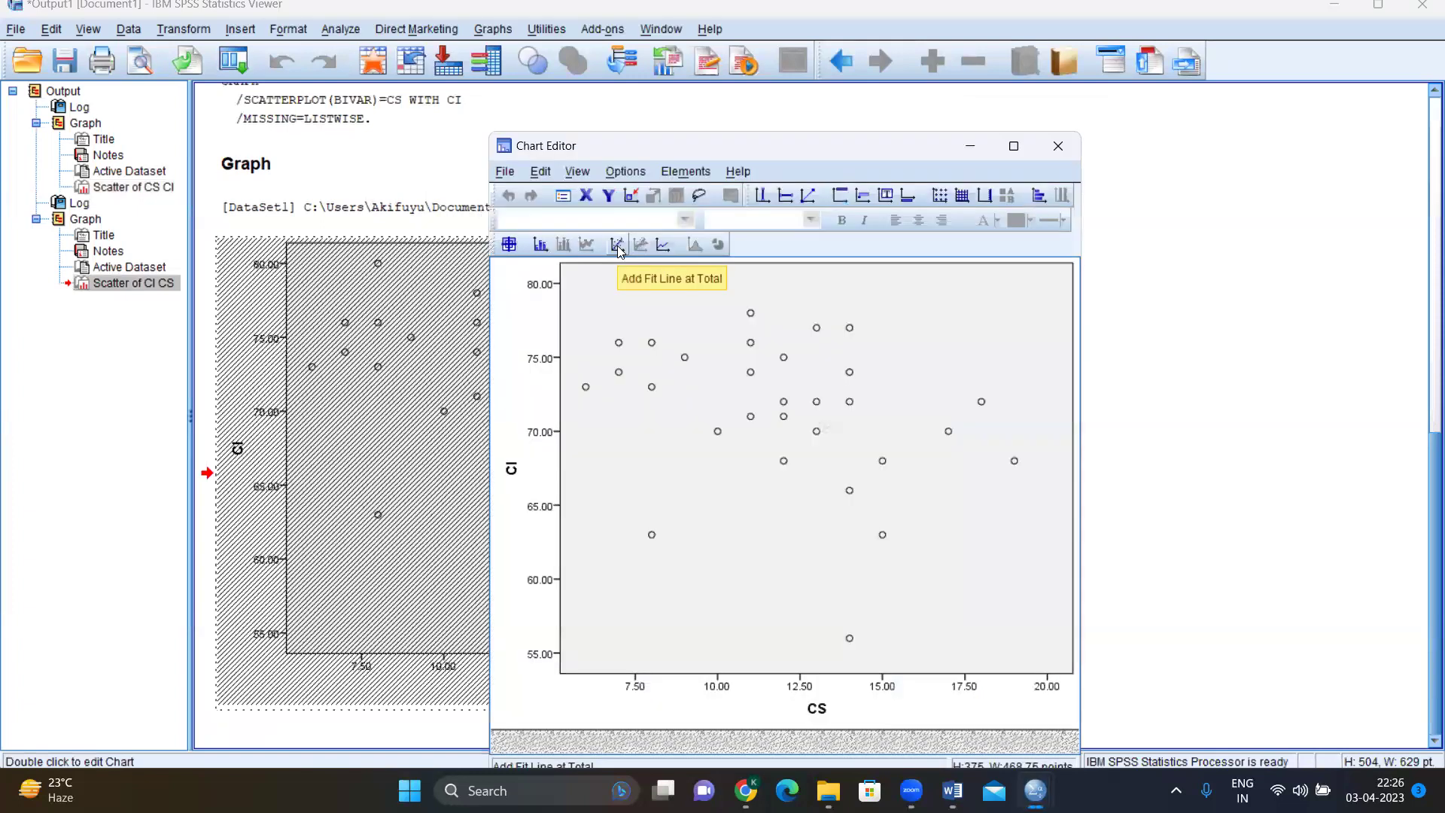
pyautogui.click(618, 247)
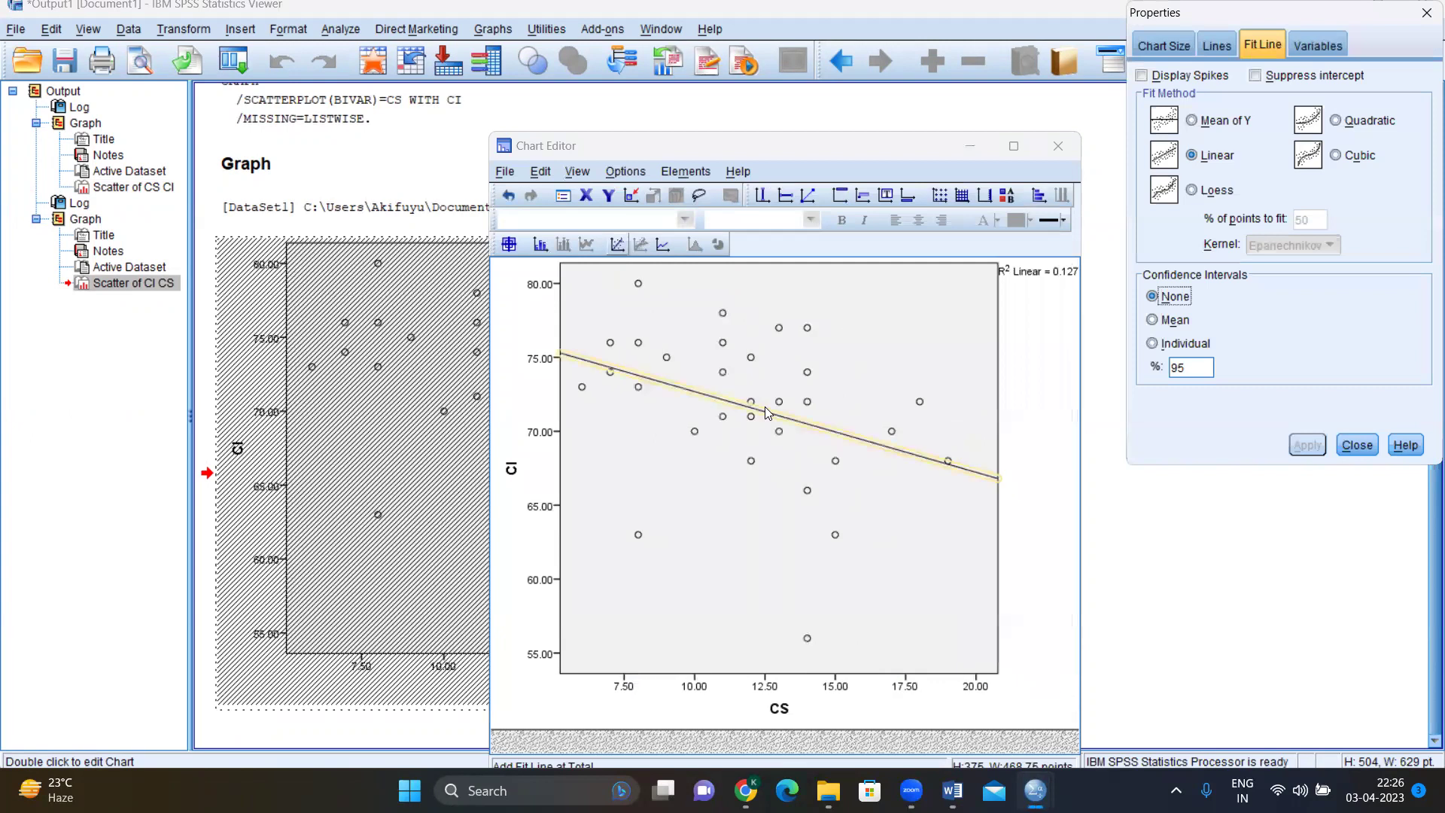
pyautogui.click(1344, 446)
pyautogui.click(1058, 147)
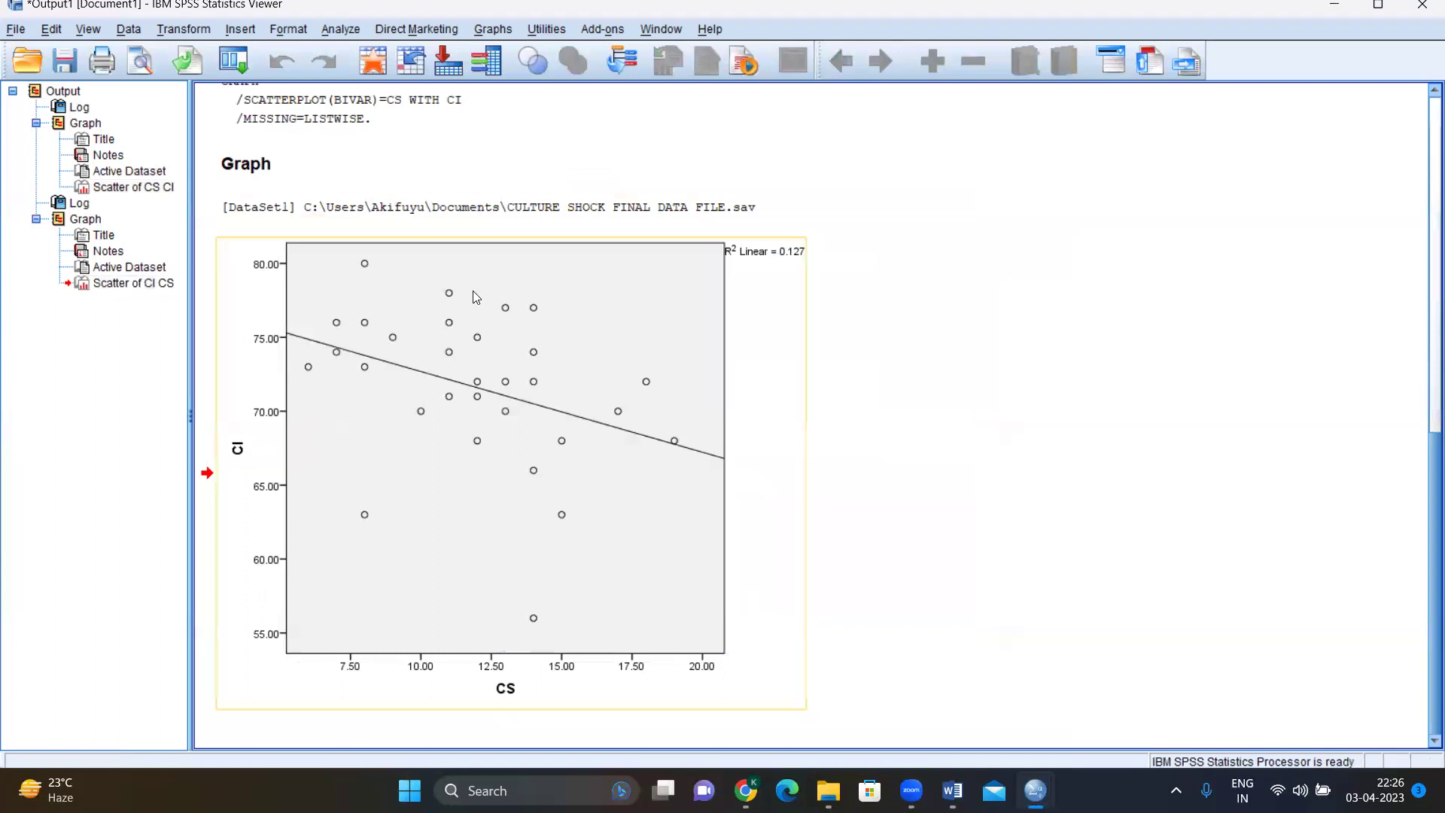
pyautogui.rightClick(559, 374)
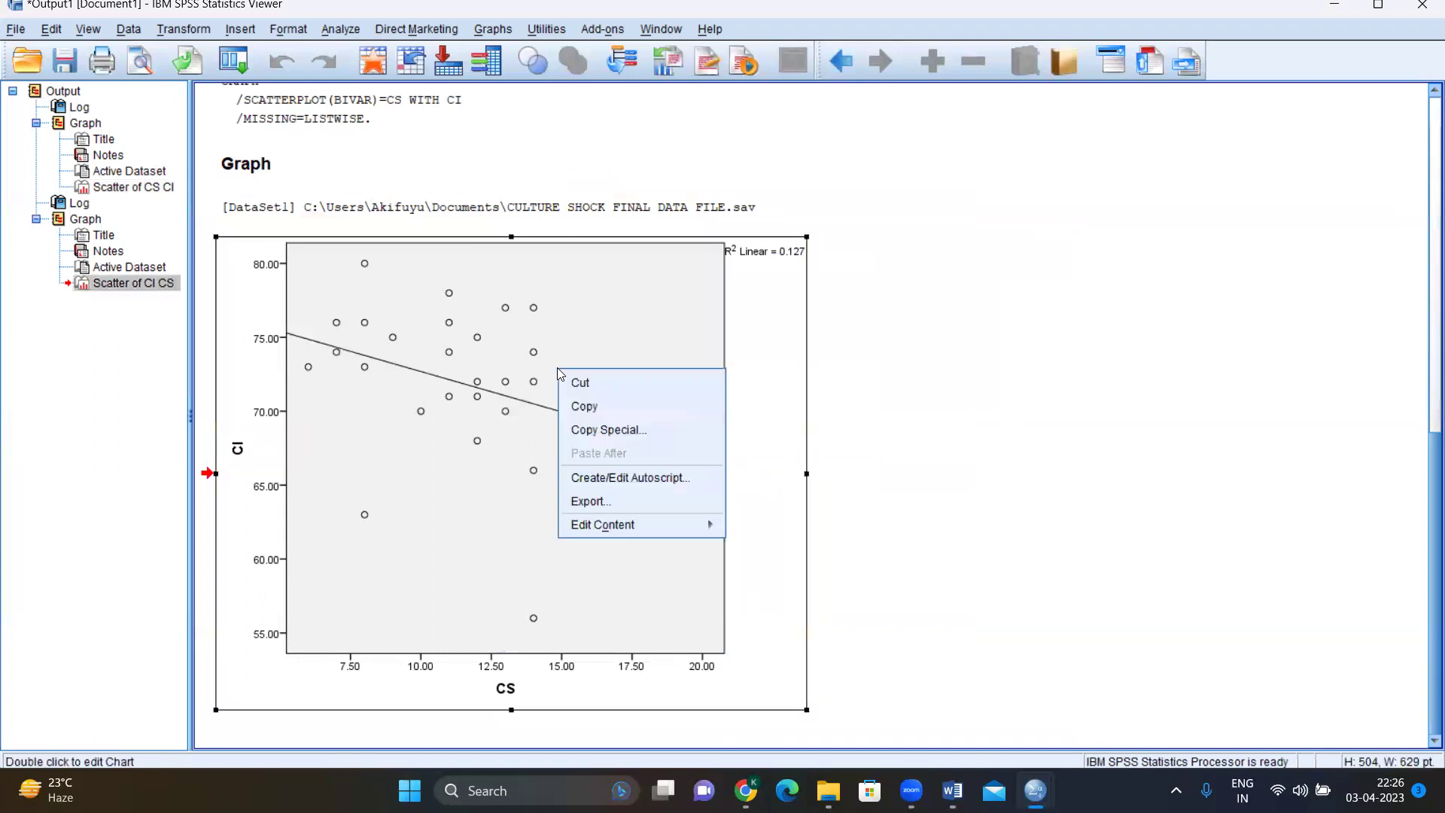
pyautogui.click(585, 407)
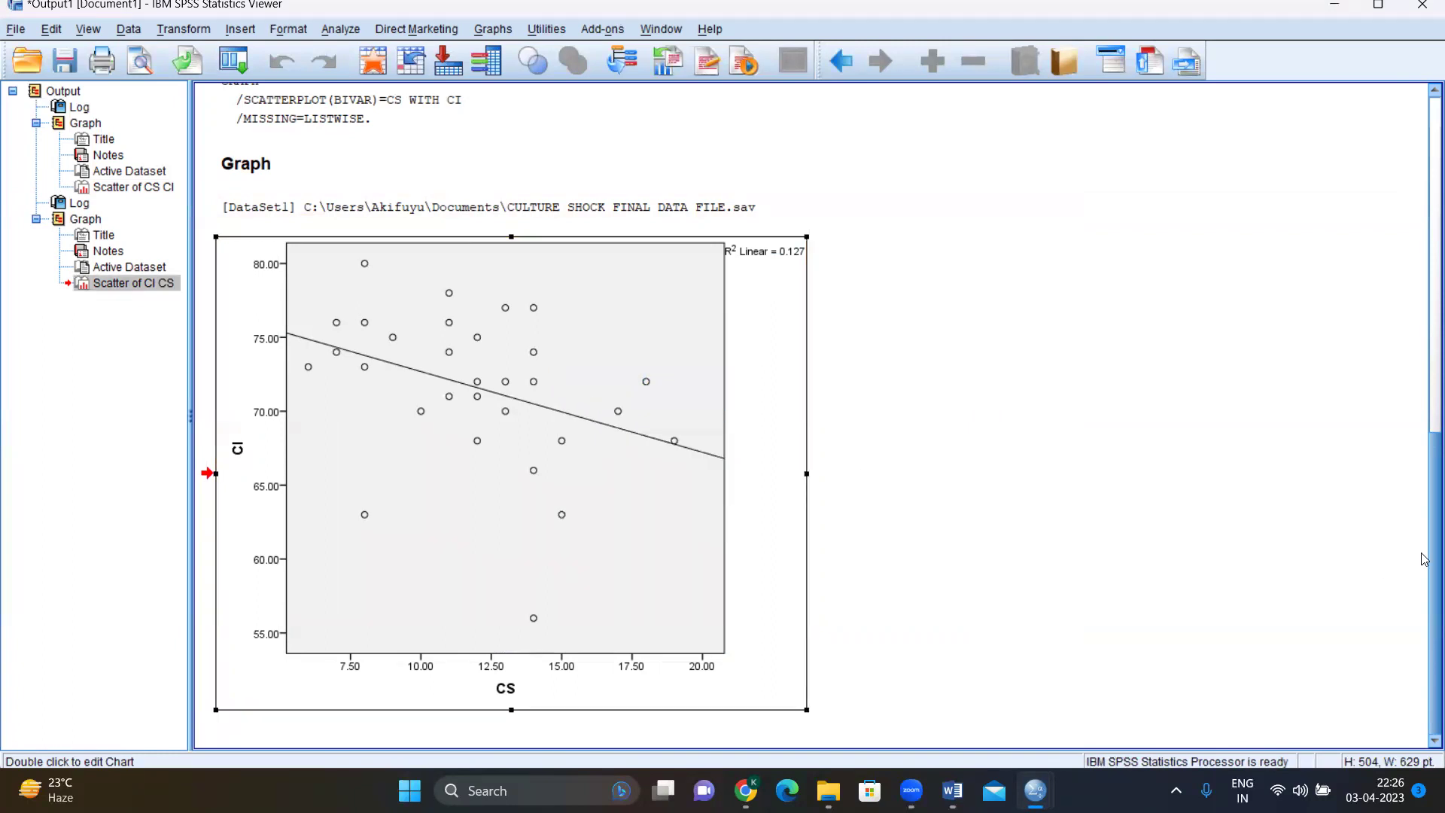
pyautogui.moveTo(1425, 590)
pyautogui.mouseDown()
pyautogui.moveTo(1424, 315)
pyautogui.moveTo(1425, 570)
pyautogui.mouseUp()
pyautogui.click(1296, 653)
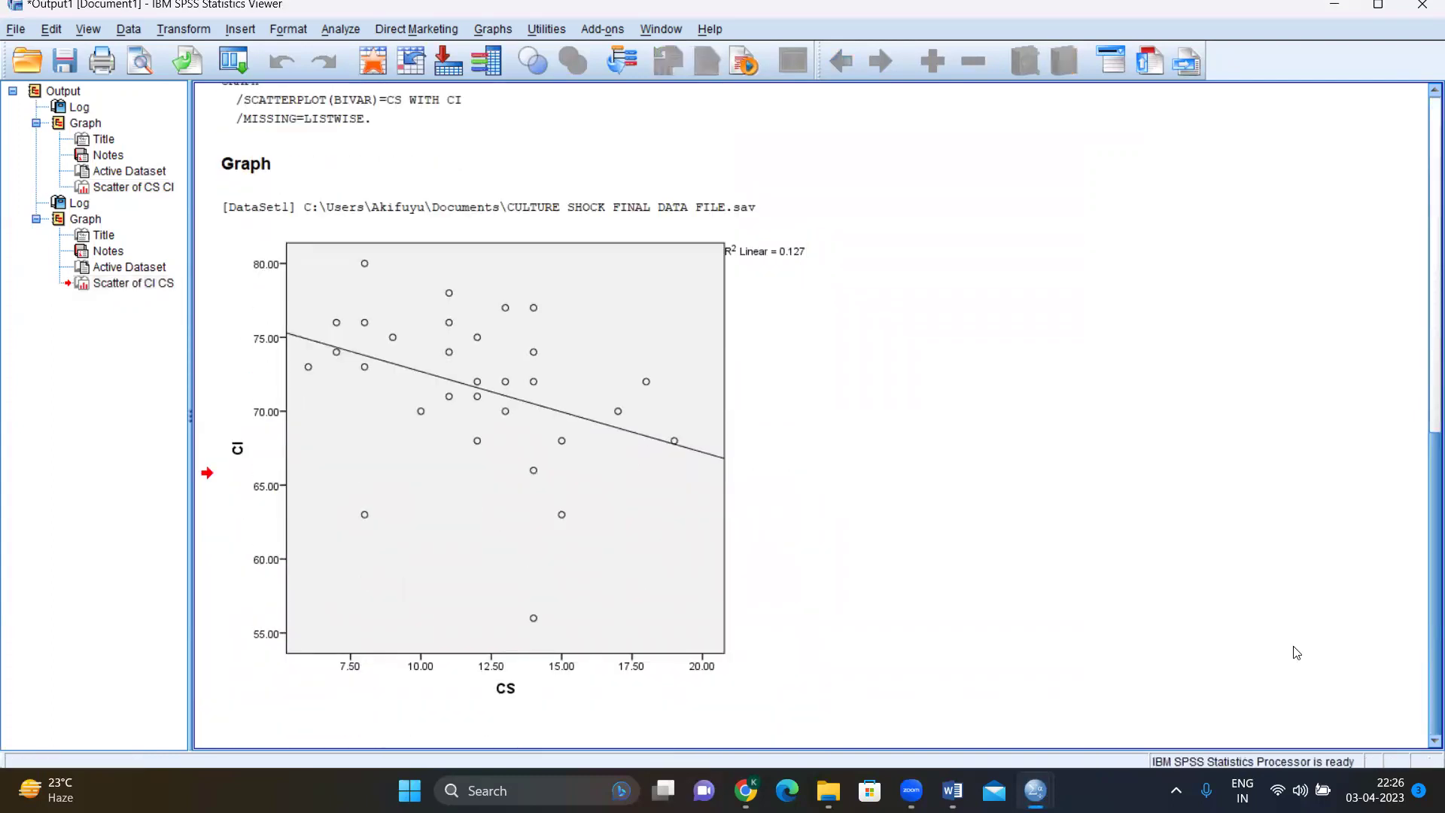